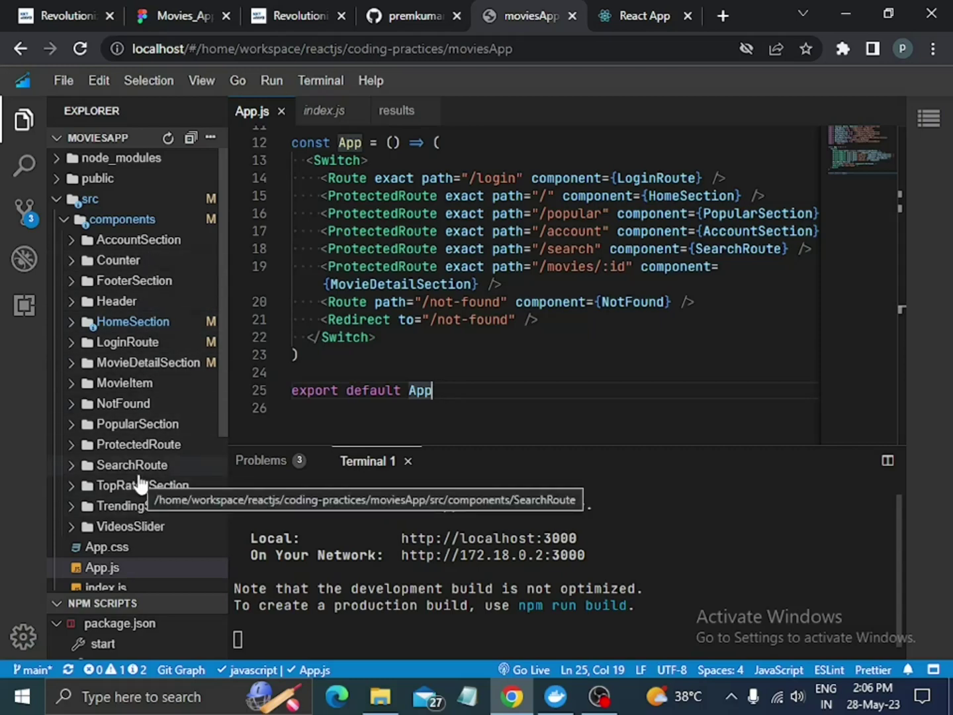
Switch from the VS Code App.js routes to the Movies app login page at localhost:3000/login.
{"action": "key", "text": "ctrl+Tab"}
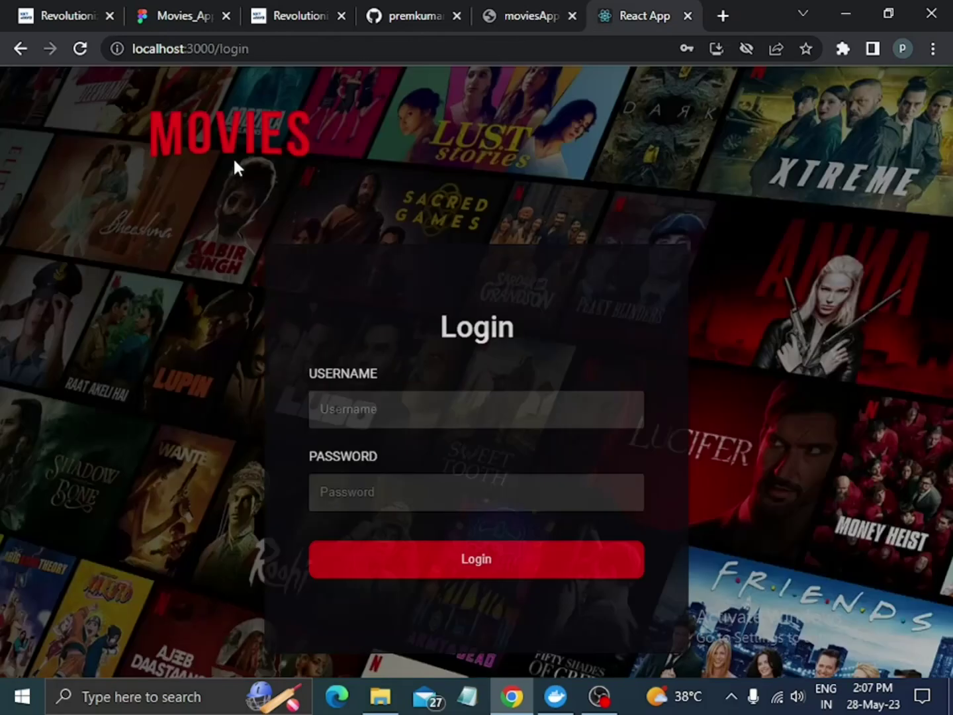
Submit the login form with empty fields to show the required-field error.
{"action": "left_click", "coordinate": [324, 45]}
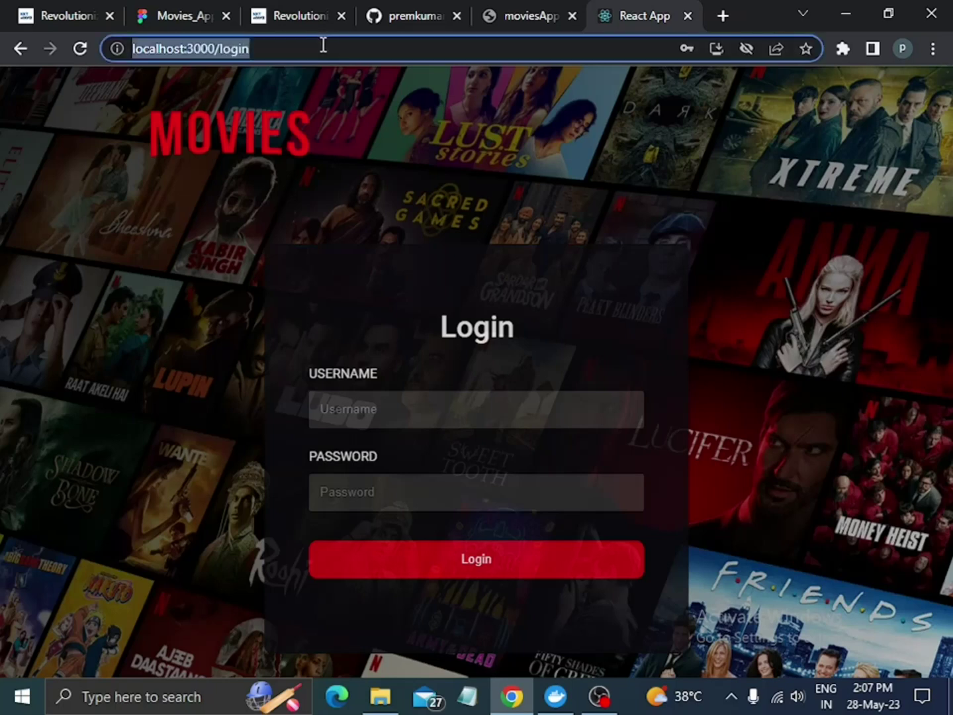
{"action": "left_click", "coordinate": [323, 45]}
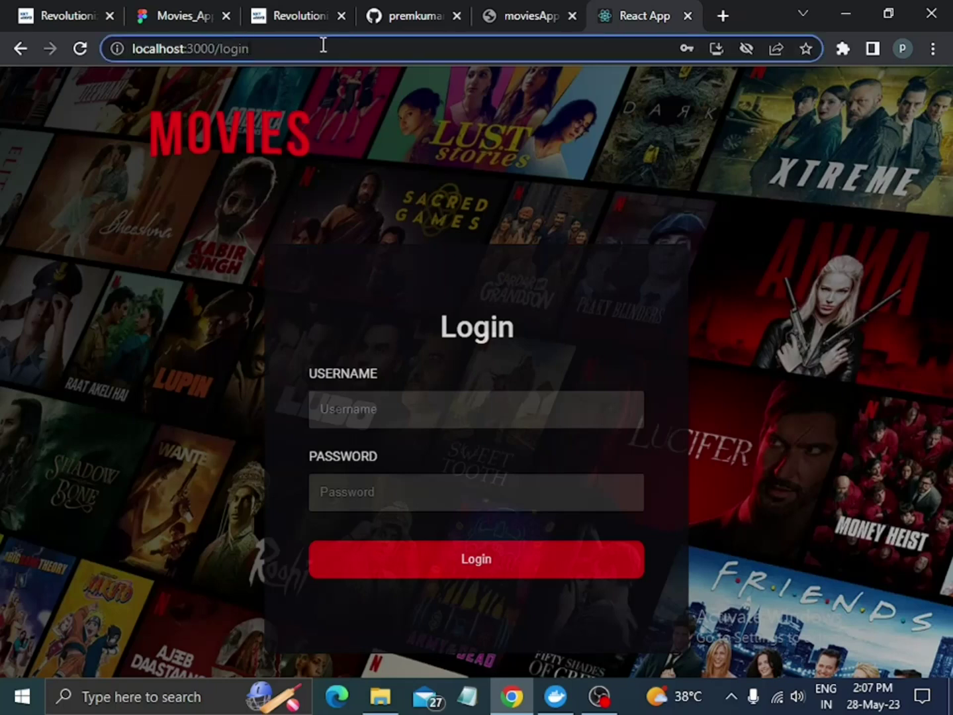
{"action": "left_click", "coordinate": [431, 402]}
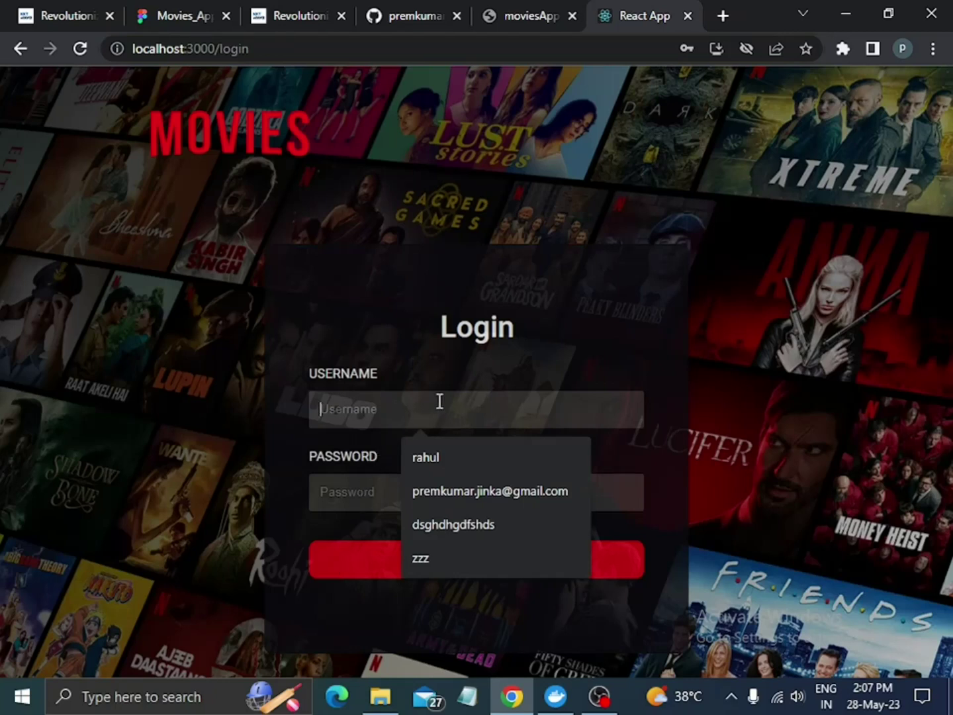
{"action": "left_click", "coordinate": [640, 353]}
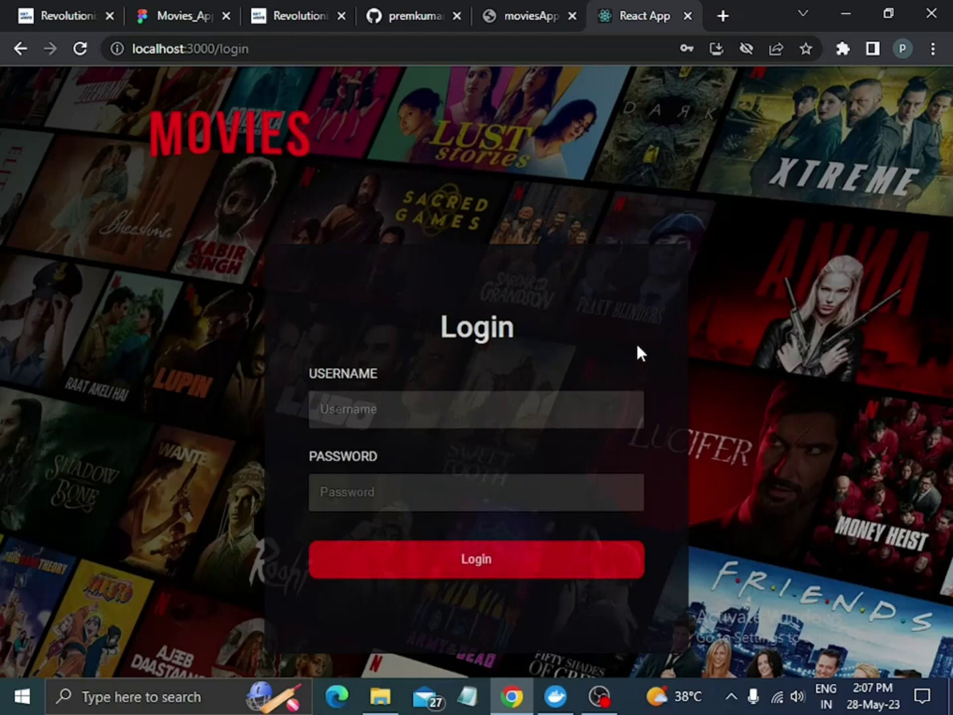
{"action": "left_click", "coordinate": [473, 568]}
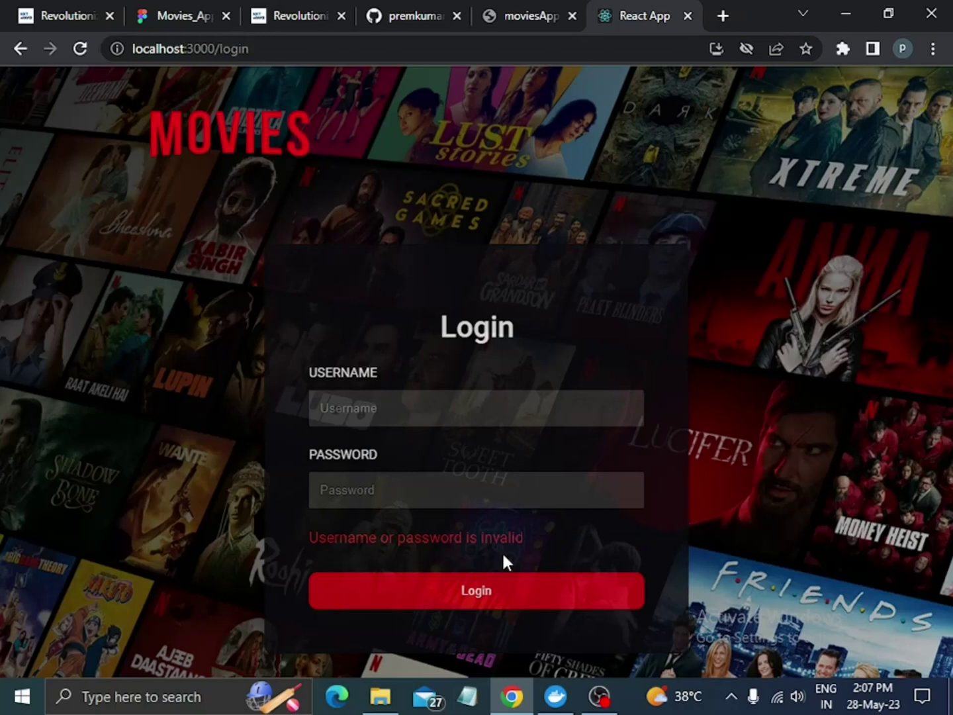
{"action": "left_click", "coordinate": [487, 410]}
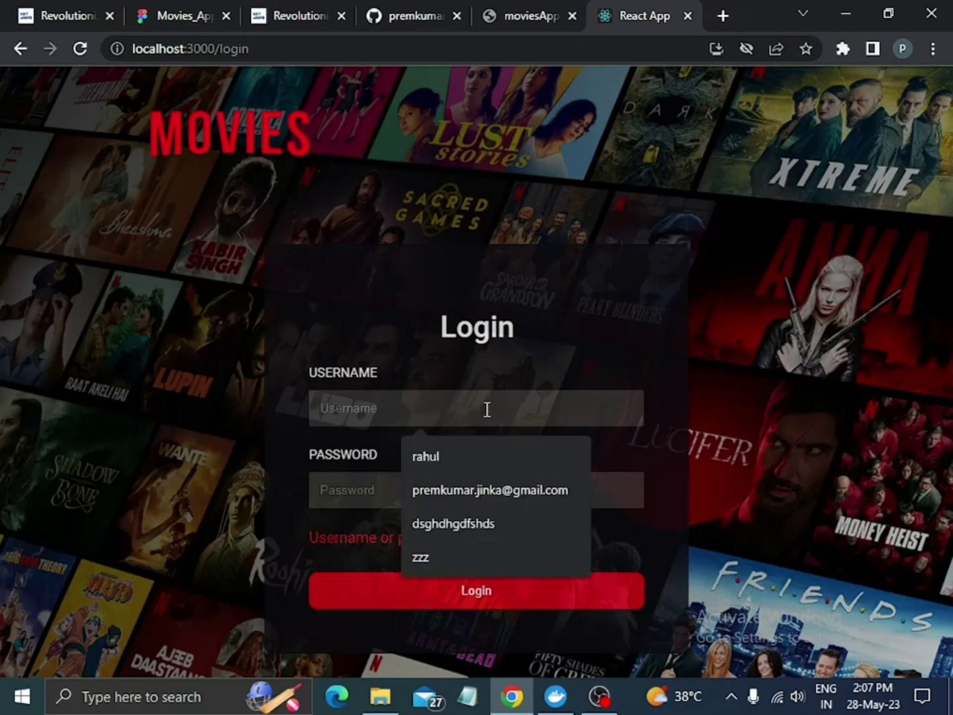
{"action": "type", "text": "ra"}
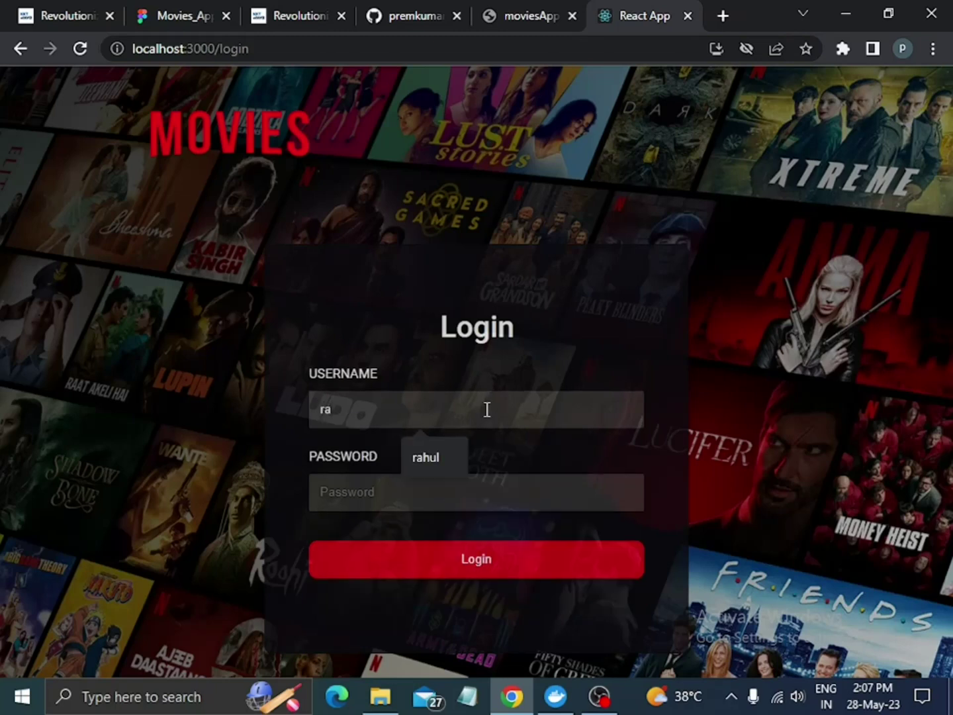
{"action": "type", "text": "hul"}
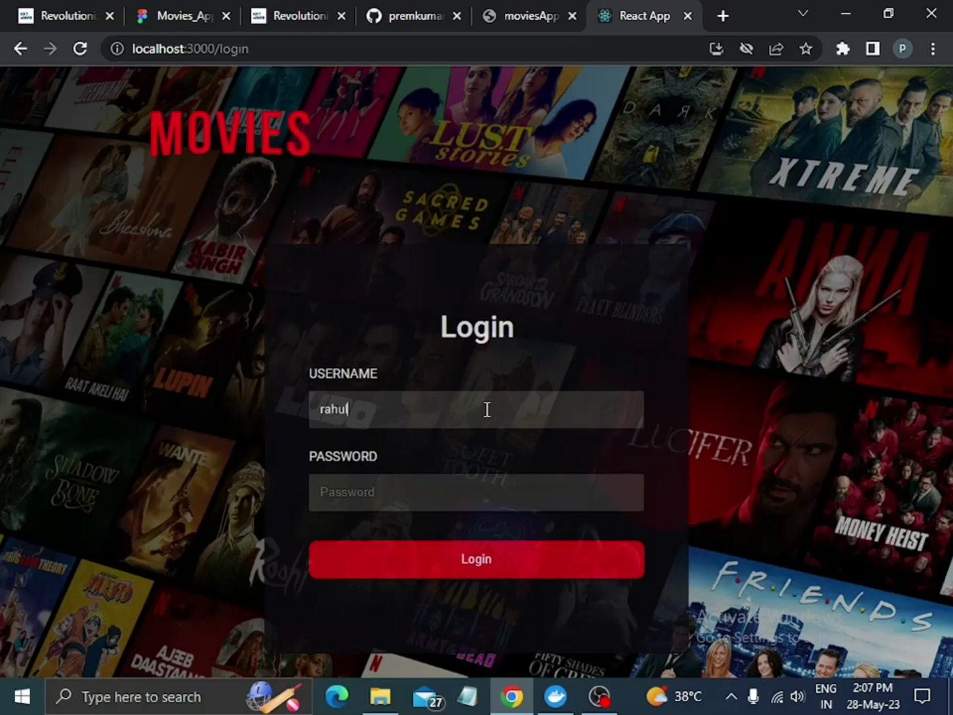
{"action": "left_click", "coordinate": [490, 492]}
{"action": "type", "text": "rahu"}
{"action": "left_click", "coordinate": [466, 562]}
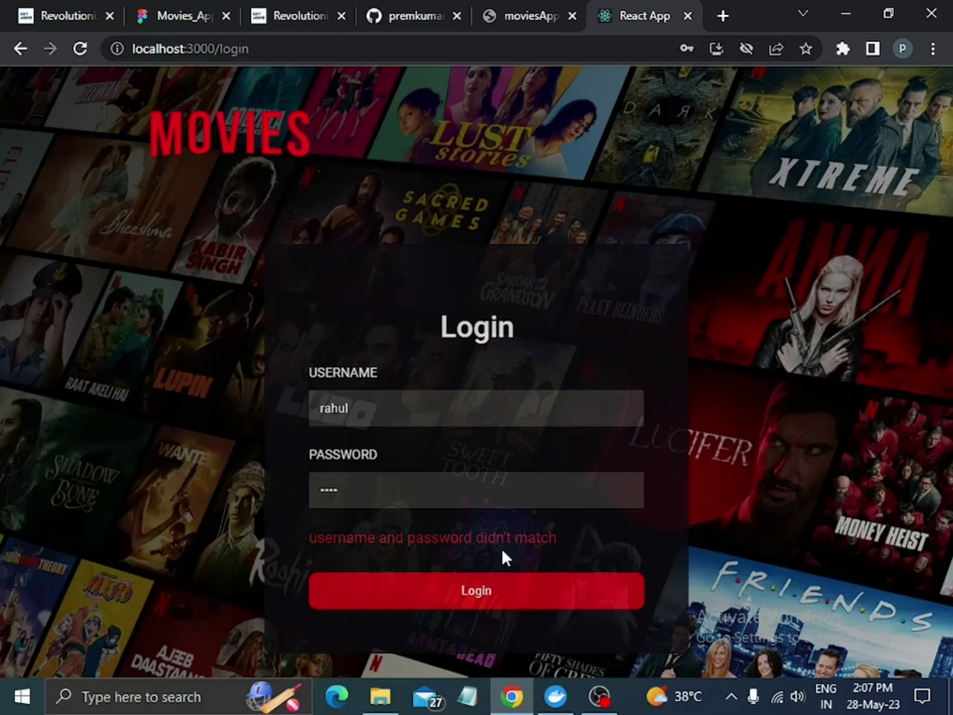
Resubmit with 'ppp' entered to trigger the invalid username error.
{"action": "left_click", "coordinate": [403, 485]}
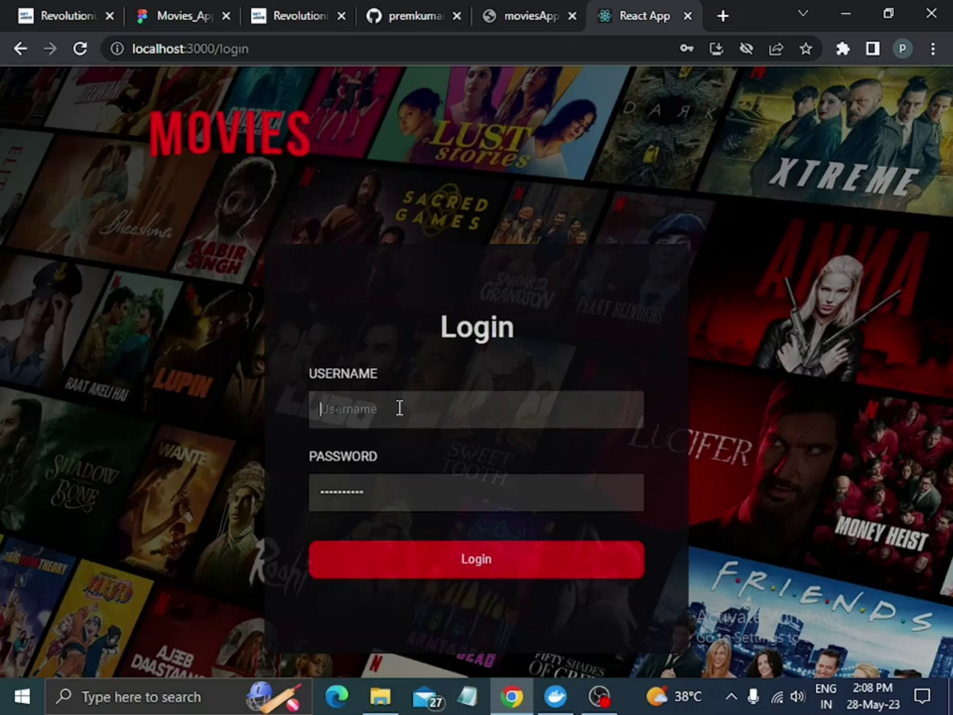
{"action": "type", "text": "ppp"}
{"action": "left_click", "coordinate": [476, 558]}
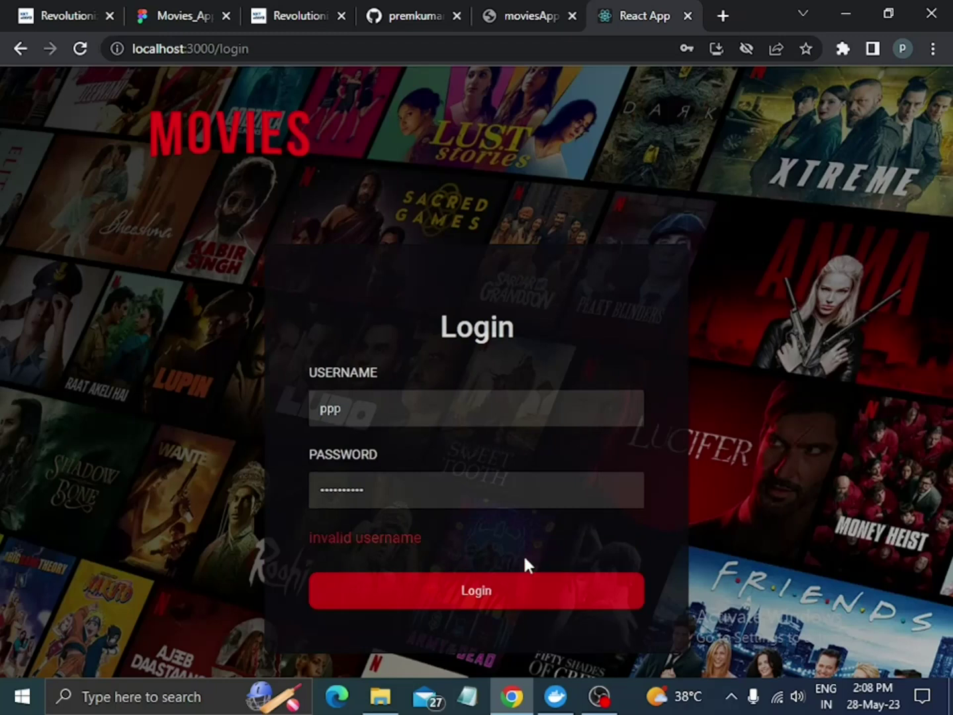
{"action": "left_click", "coordinate": [394, 403]}
{"action": "left_click", "coordinate": [932, 49]}
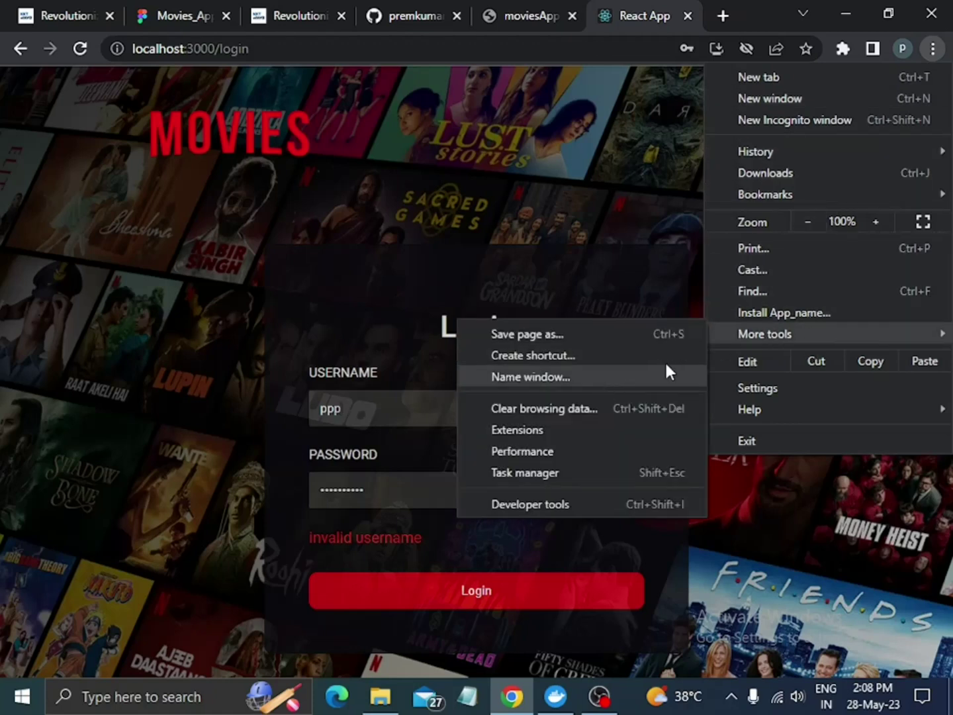
{"action": "left_click", "coordinate": [559, 502]}
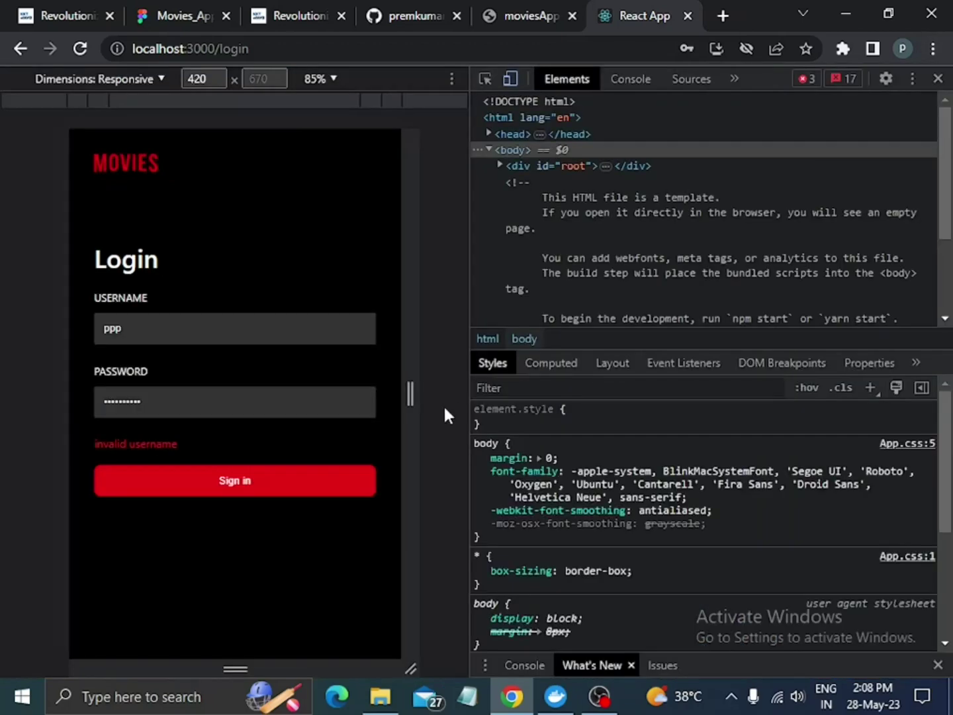
{"action": "left_click_drag", "start_coordinate": [470, 410], "coordinate": [836, 413]}
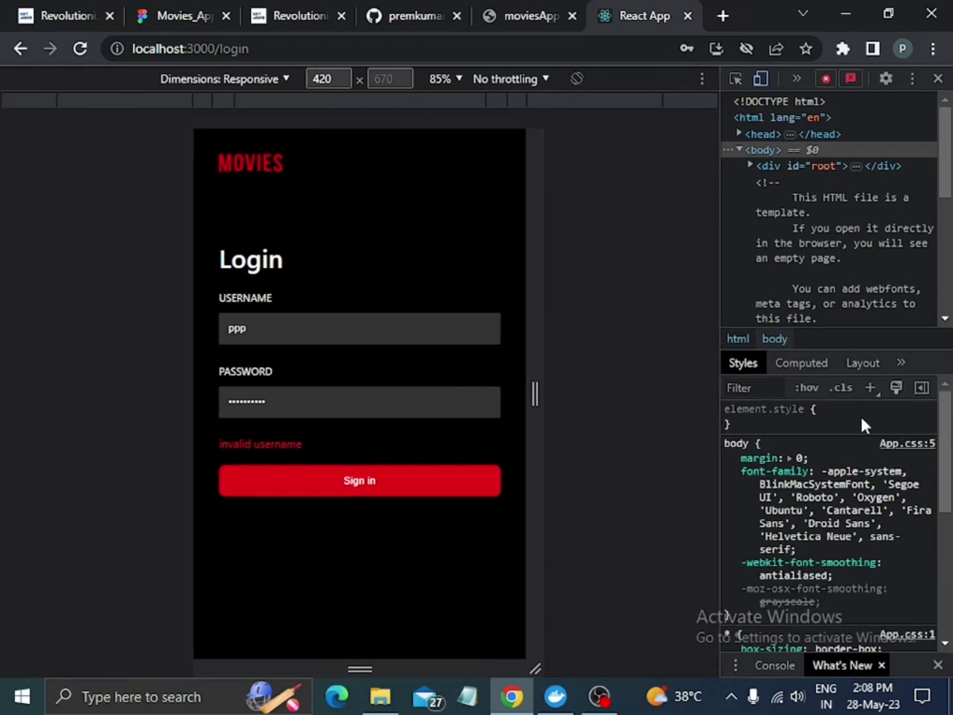
{"action": "left_click_drag", "start_coordinate": [532, 368], "coordinate": [597, 396]}
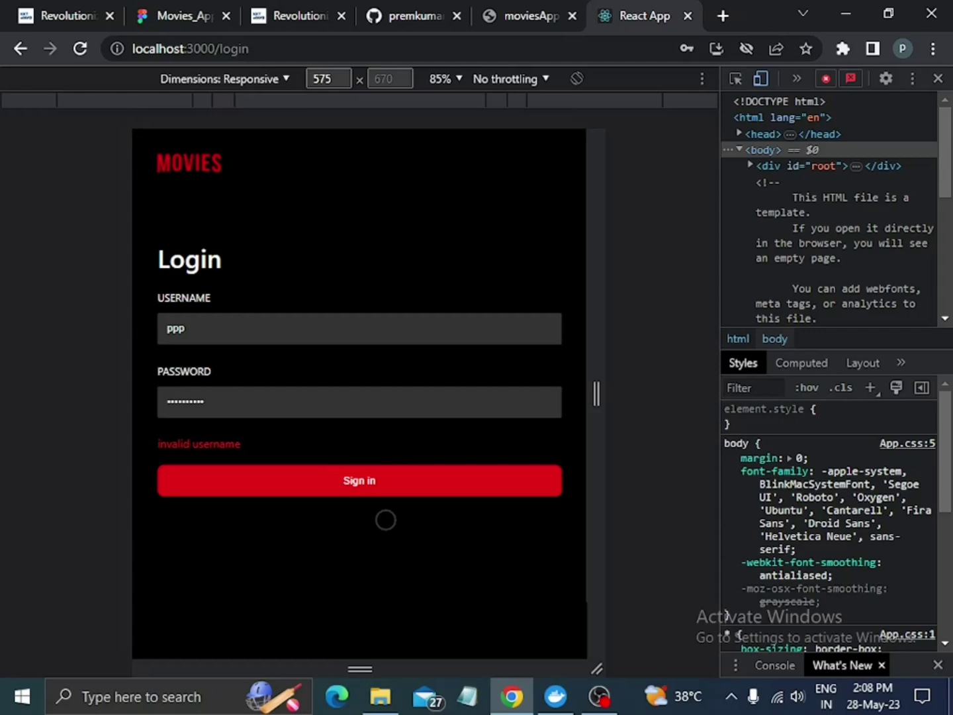
{"action": "left_click", "coordinate": [938, 78]}
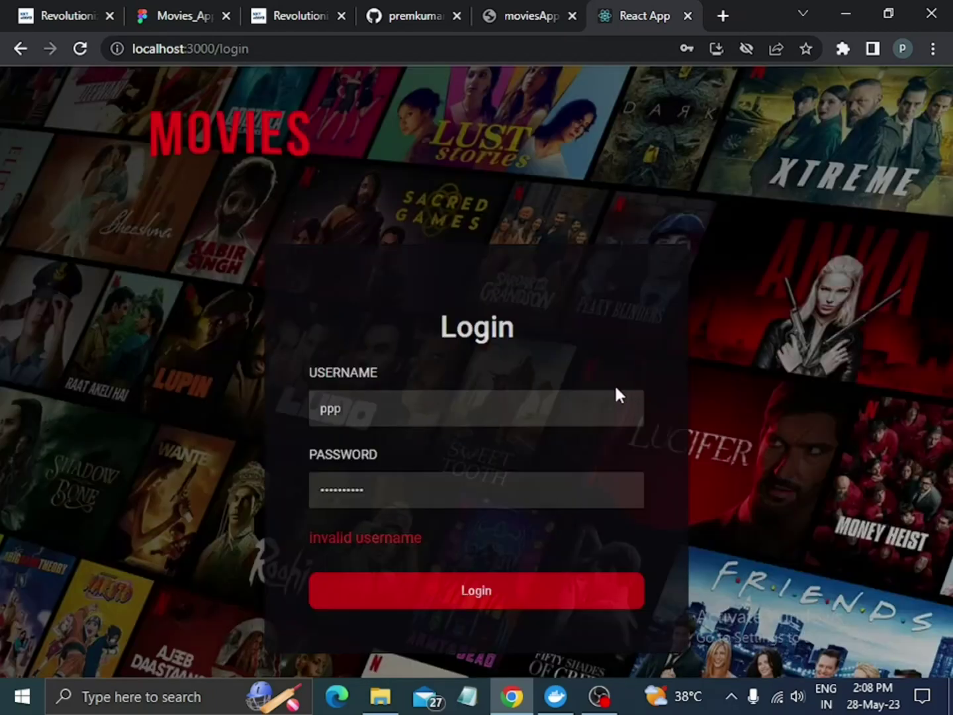
Replace the username with 'rahul' and log in with the valid password.
{"action": "left_click", "coordinate": [480, 401]}
{"action": "key", "text": "BackSpace"}
{"action": "key", "text": "BackSpace"}
{"action": "key", "text": "BackSpace"}
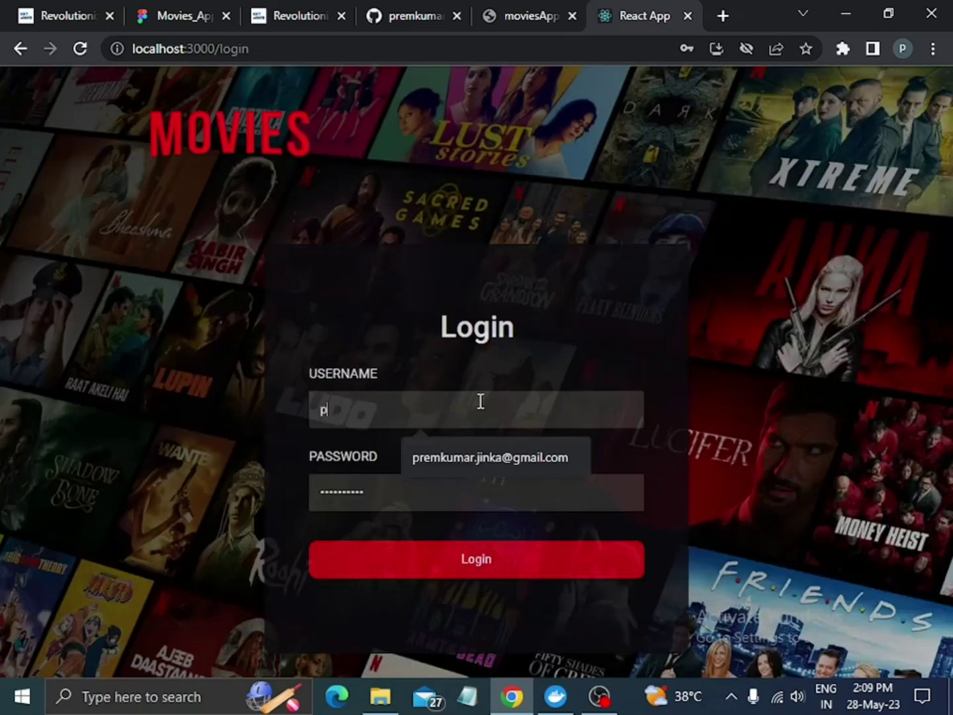
{"action": "type", "text": "ra"}
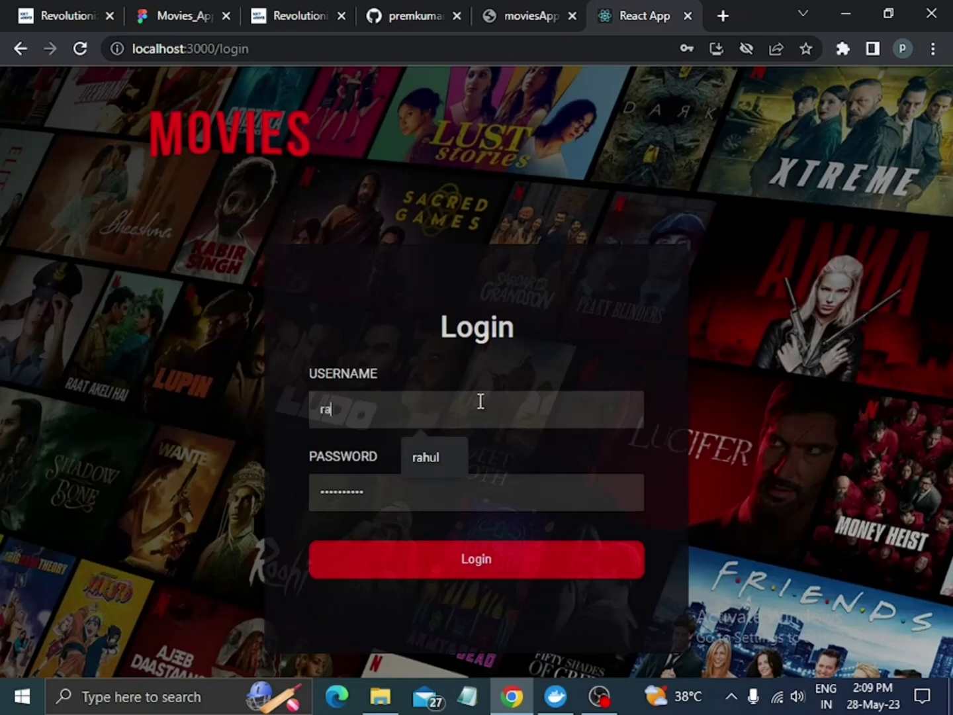
{"action": "type", "text": "hul"}
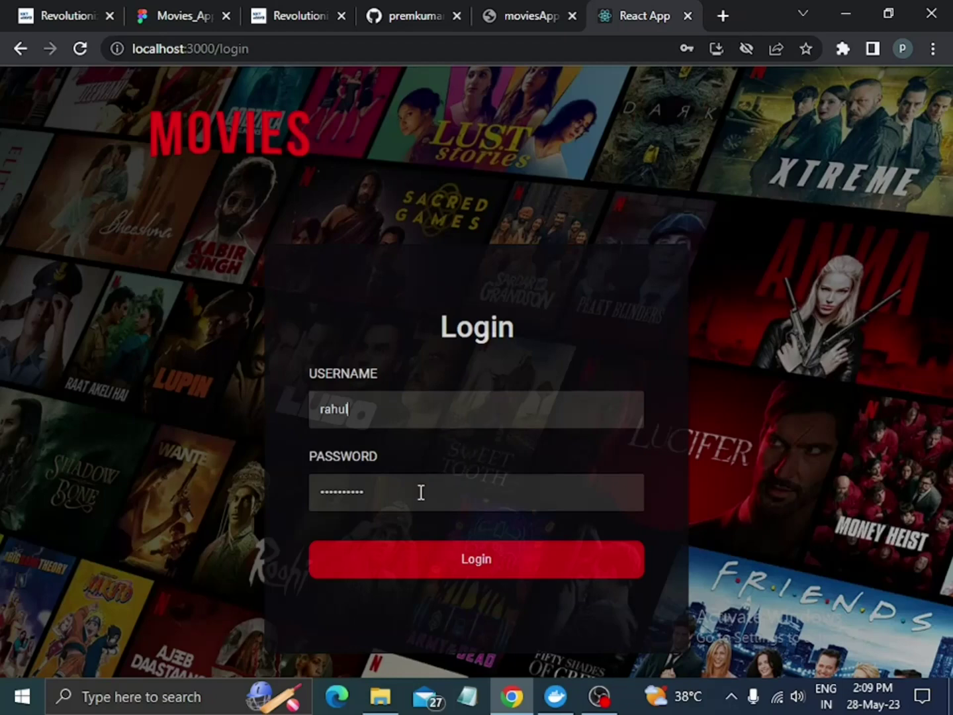
{"action": "left_click", "coordinate": [463, 560]}
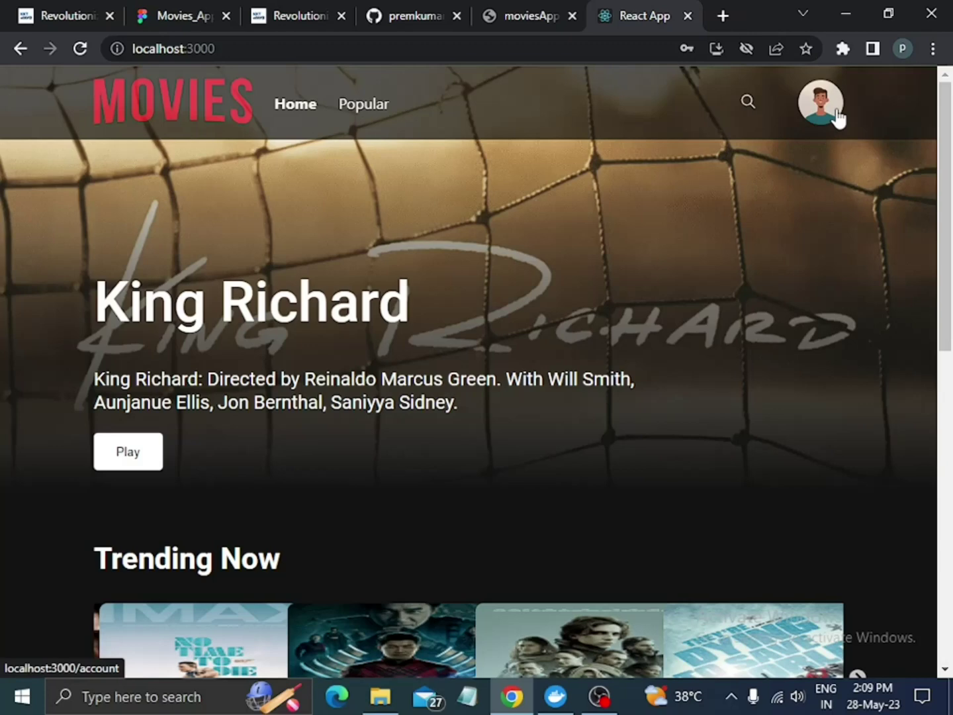
Scroll past the Trending Now and Top Rated rows and back until Trending shows Venom and Eternals.
{"action": "scroll", "coordinate": [701, 277], "scroll_direction": "down", "scroll_amount": 2}
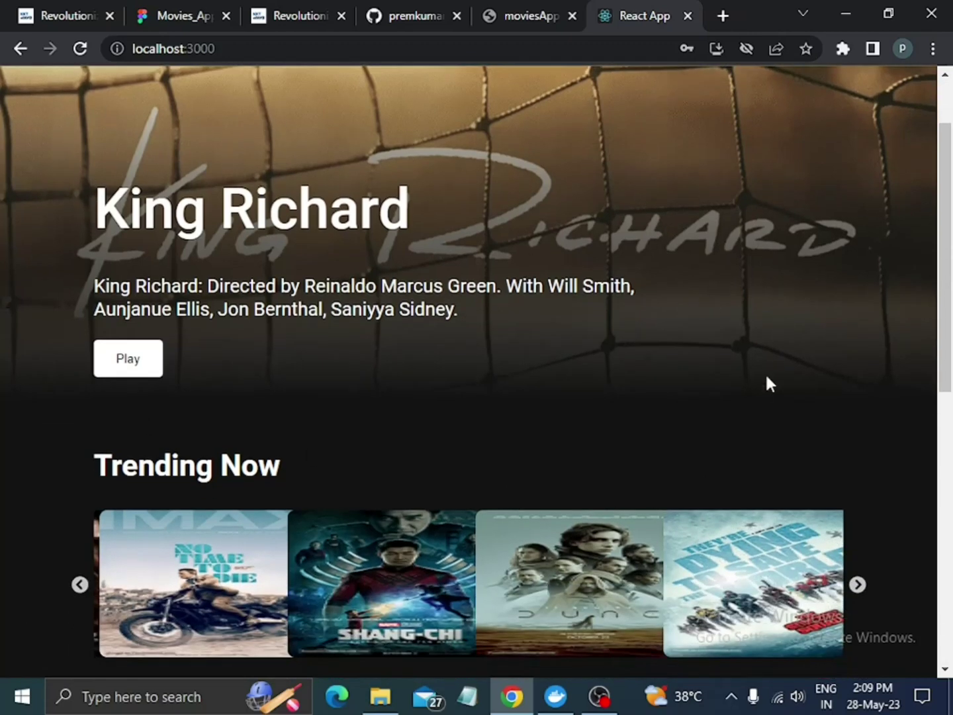
{"action": "scroll", "coordinate": [722, 384], "scroll_direction": "down", "scroll_amount": 2}
{"action": "scroll", "coordinate": [718, 384], "scroll_direction": "down", "scroll_amount": 3}
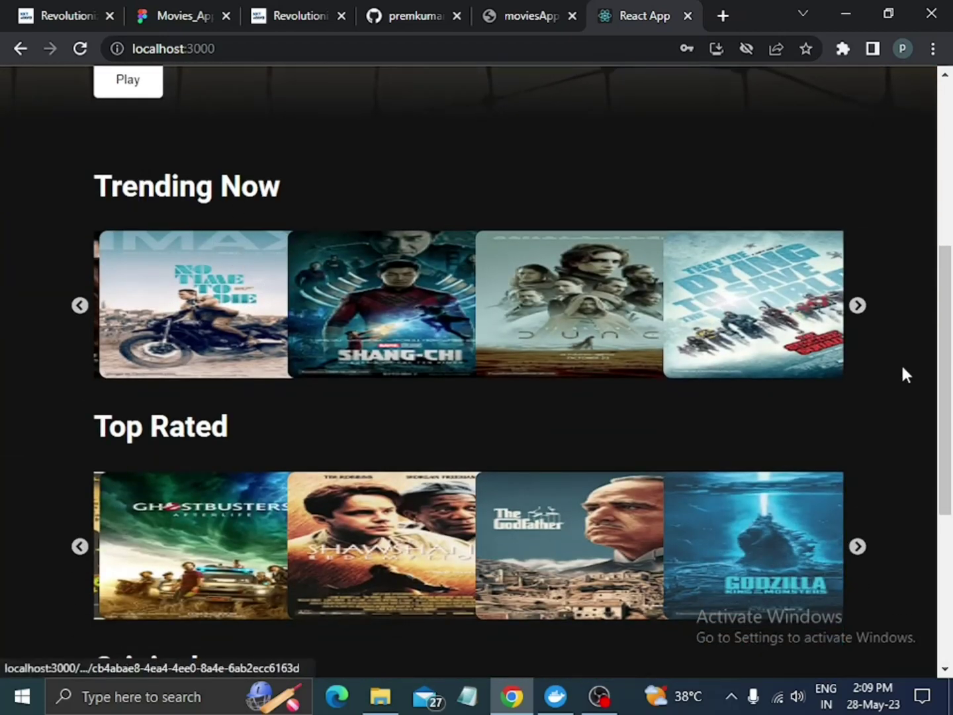
{"action": "scroll", "coordinate": [830, 557], "scroll_direction": "down", "scroll_amount": 4}
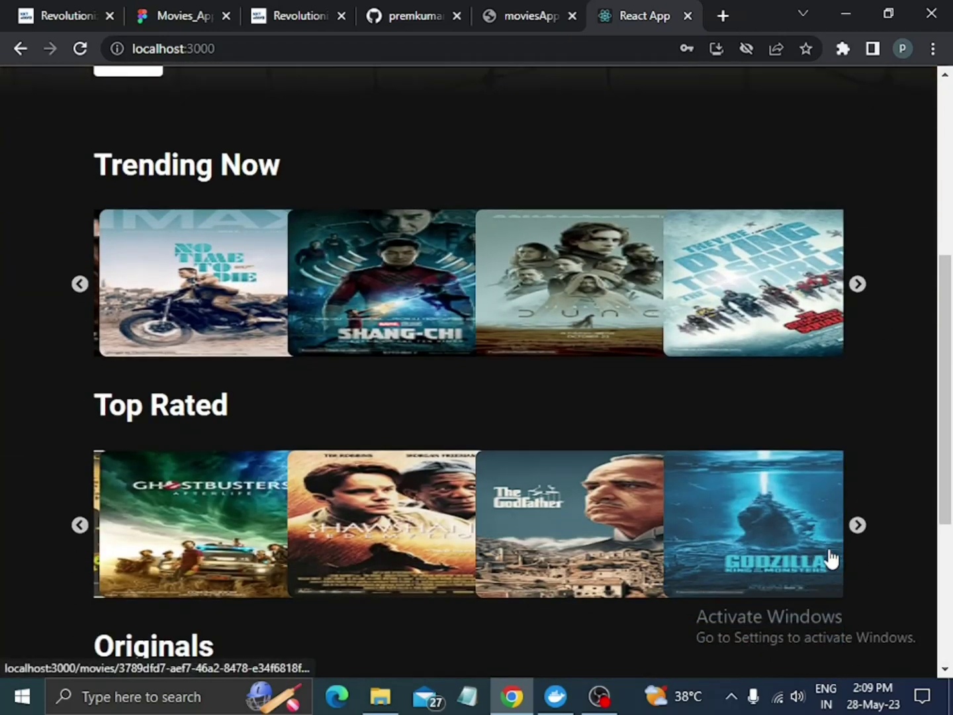
{"action": "scroll", "coordinate": [619, 546], "scroll_direction": "up", "scroll_amount": 5}
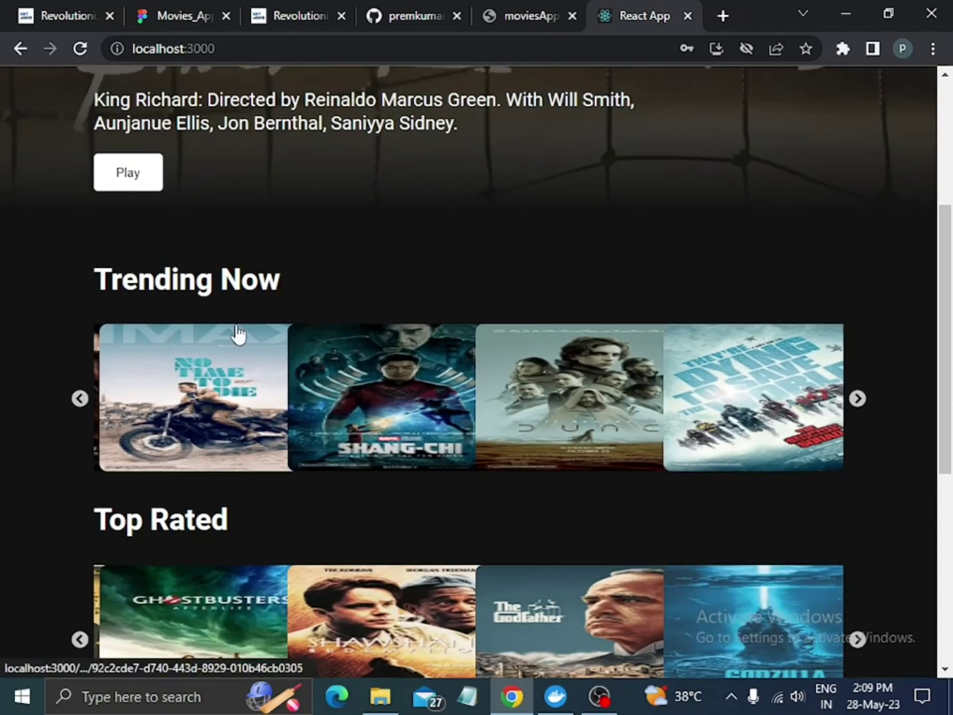
{"action": "scroll", "coordinate": [757, 417], "scroll_direction": "down", "scroll_amount": 1}
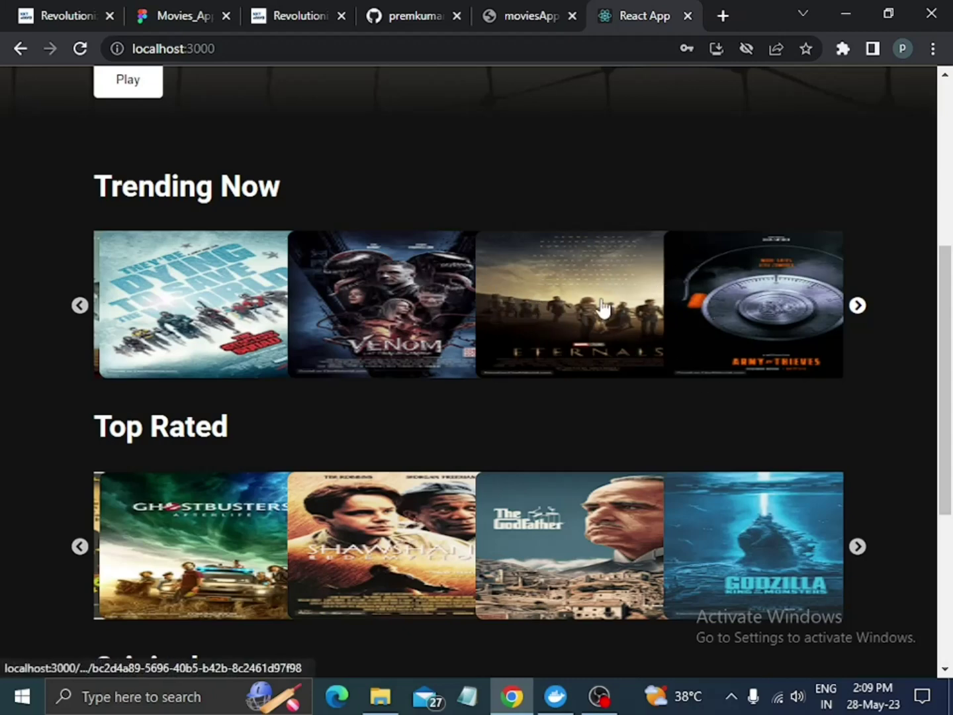
{"action": "left_click", "coordinate": [581, 277]}
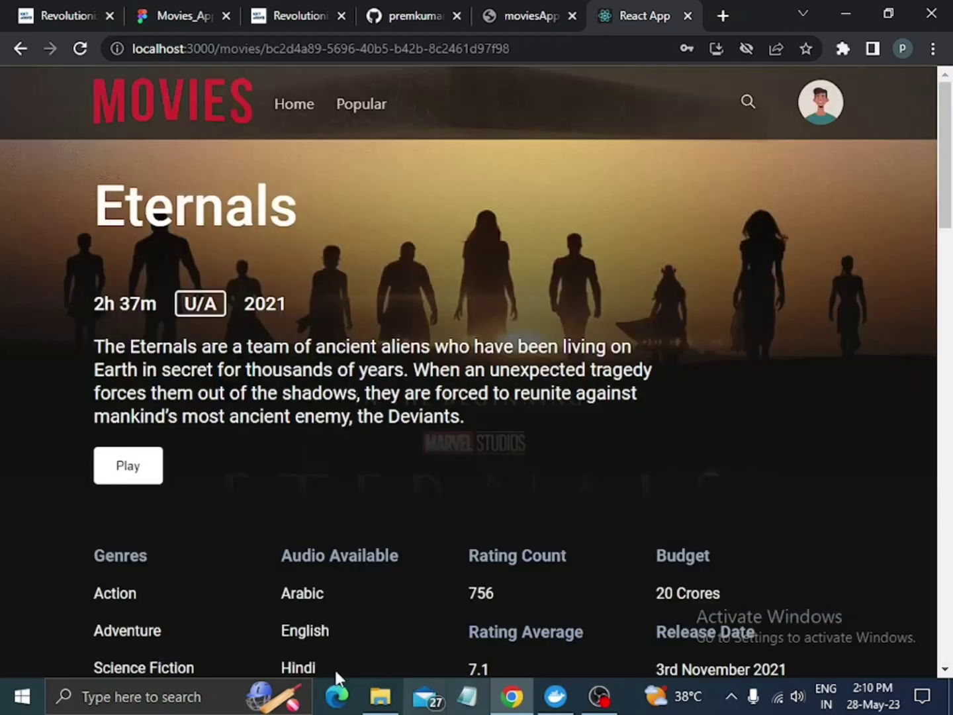
{"action": "scroll", "coordinate": [620, 516], "scroll_direction": "down", "scroll_amount": 4}
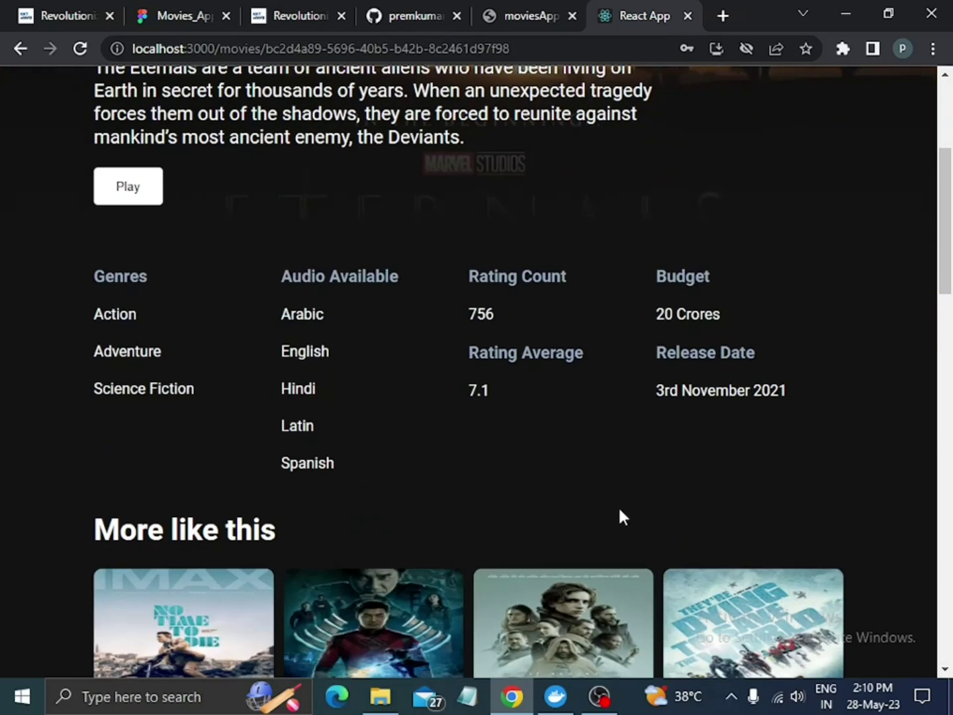
{"action": "scroll", "coordinate": [692, 456], "scroll_direction": "down", "scroll_amount": 3}
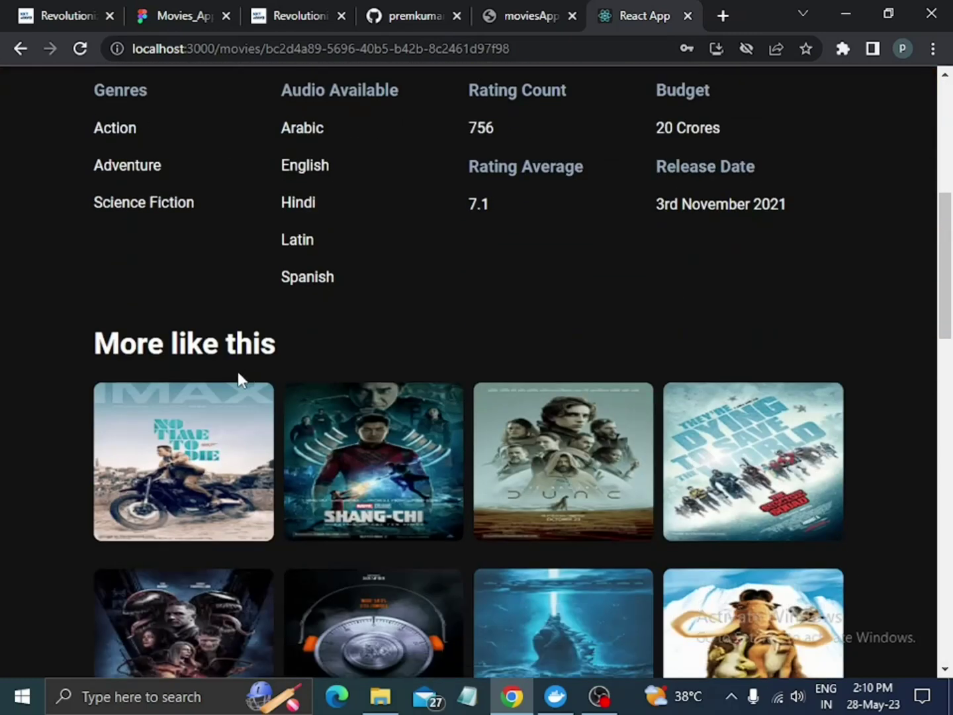
{"action": "scroll", "coordinate": [869, 569], "scroll_direction": "down", "scroll_amount": 3}
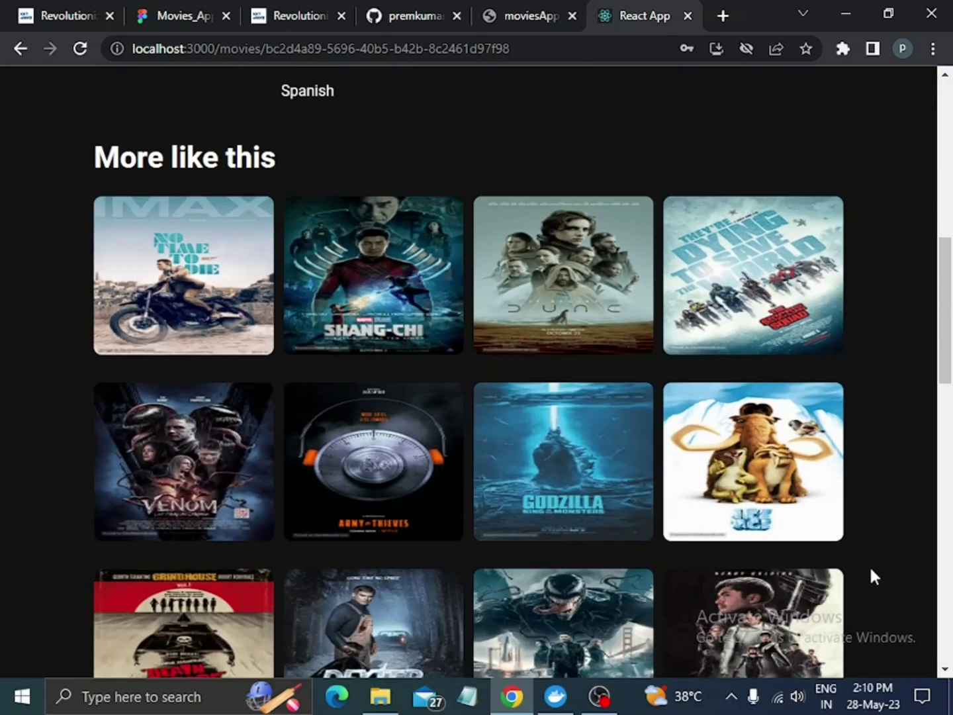
{"action": "scroll", "coordinate": [715, 331], "scroll_direction": "down", "scroll_amount": 17}
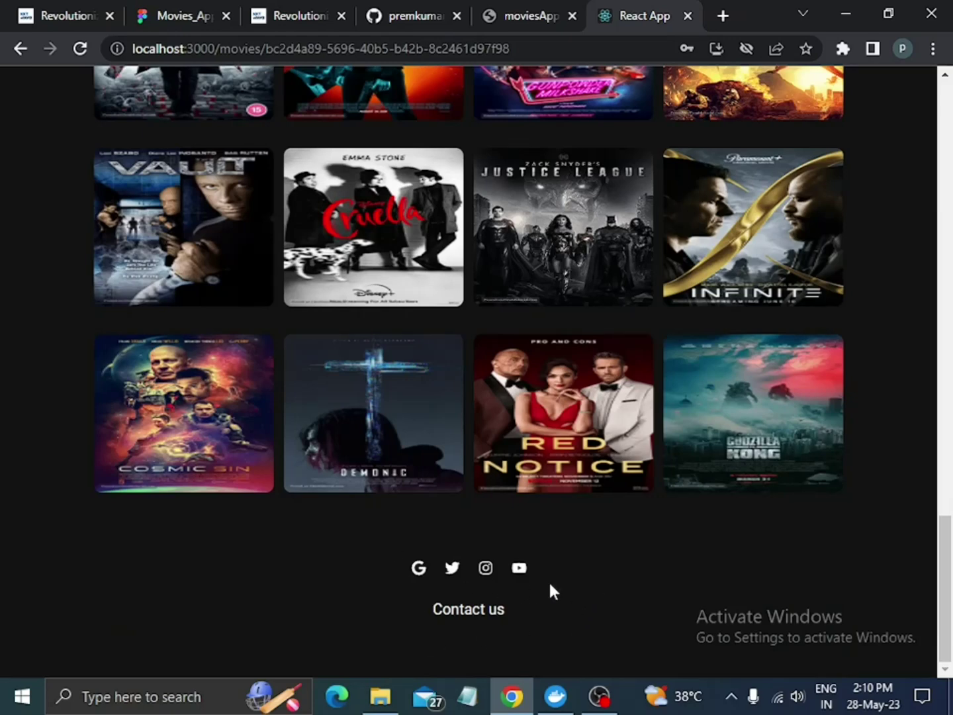
{"action": "scroll", "coordinate": [549, 583], "scroll_direction": "up", "scroll_amount": 10}
{"action": "scroll", "coordinate": [550, 583], "scroll_direction": "down", "scroll_amount": 10}
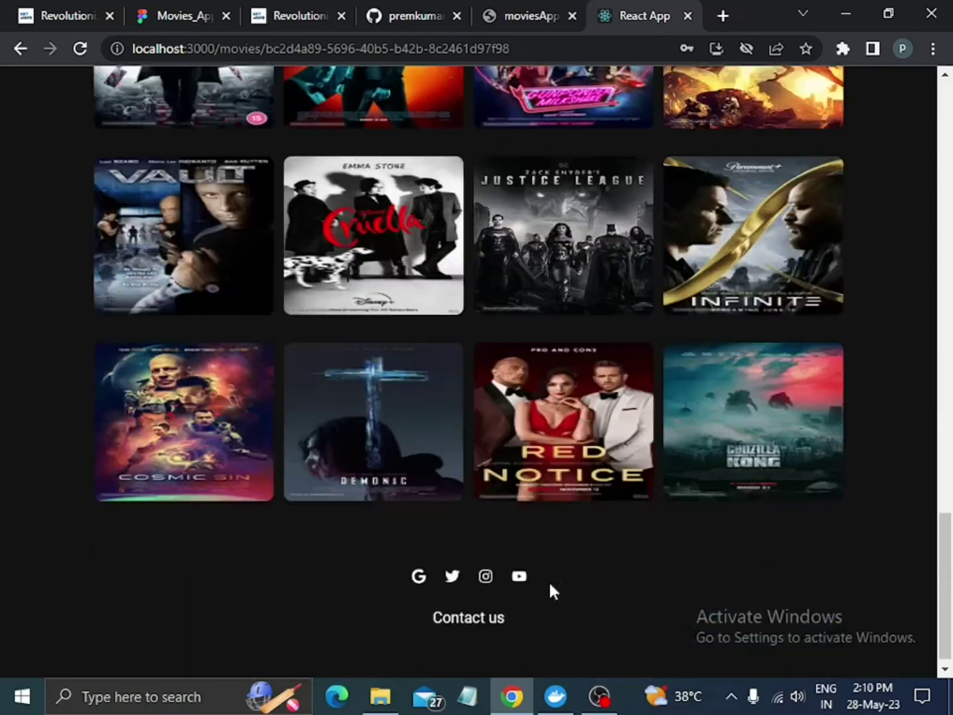
{"action": "scroll", "coordinate": [549, 582], "scroll_direction": "up", "scroll_amount": 20}
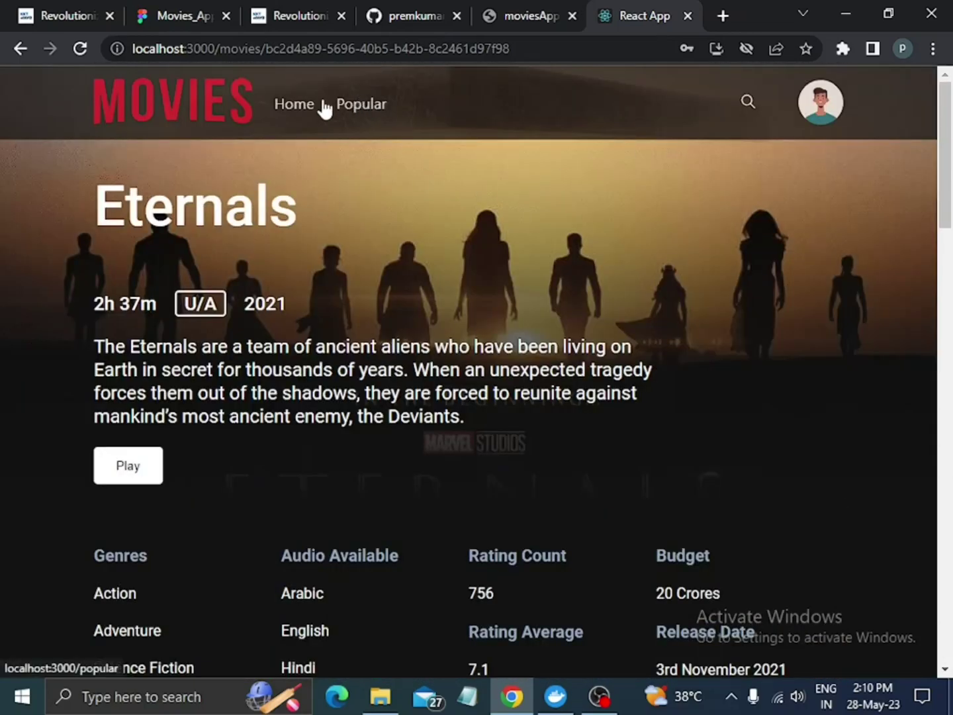
Open The Vault from the Popular page and scroll its details page to the footer and back.
{"action": "left_click", "coordinate": [360, 109]}
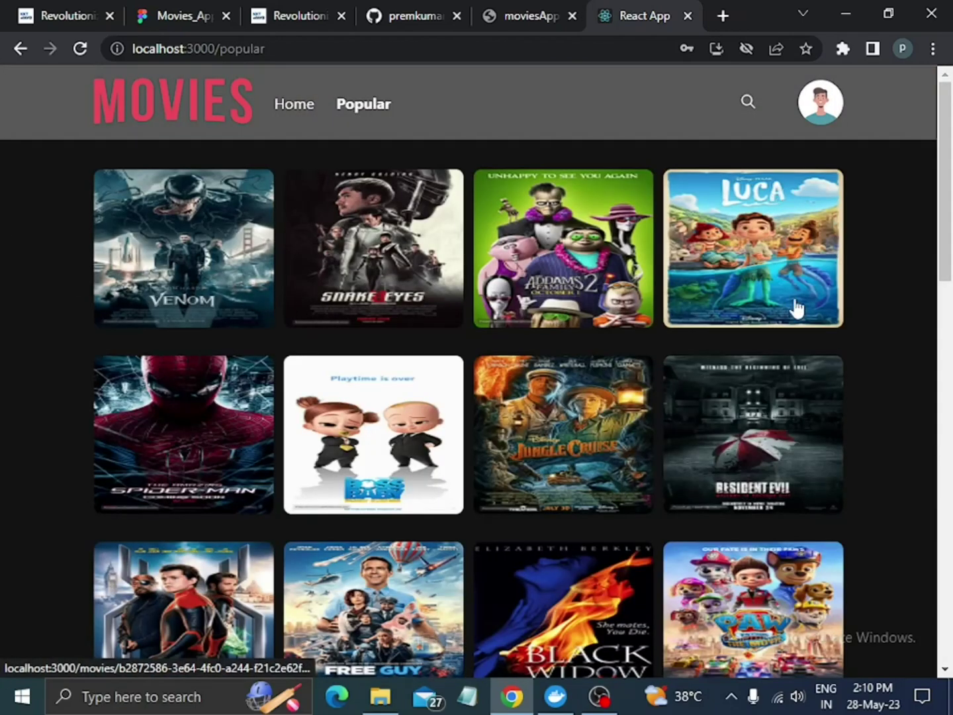
{"action": "scroll", "coordinate": [795, 307], "scroll_direction": "down", "scroll_amount": 10}
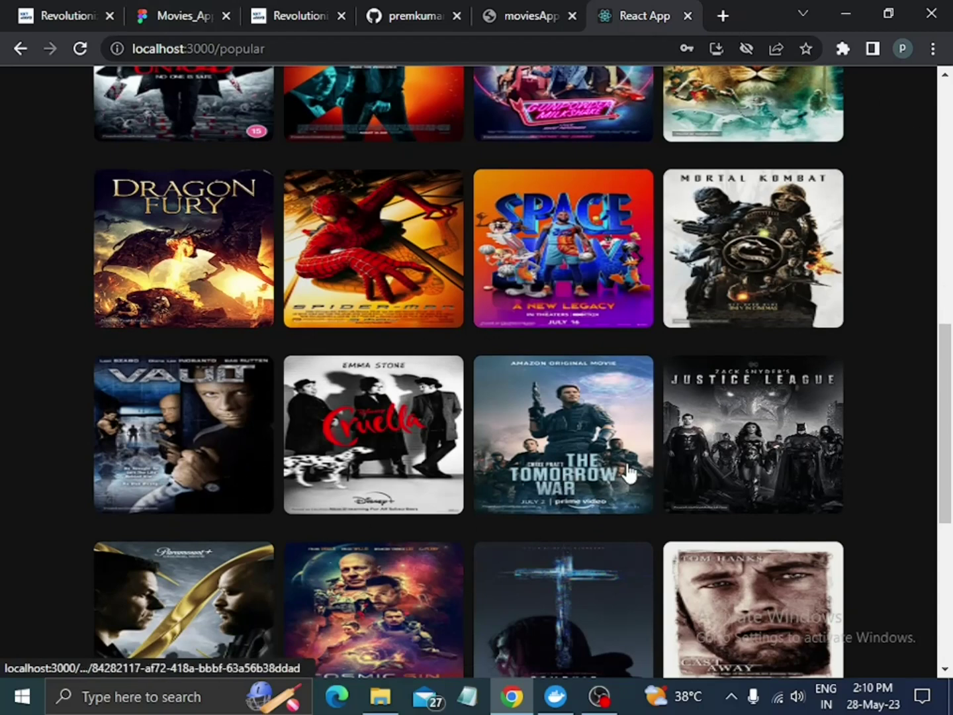
{"action": "left_click", "coordinate": [201, 426]}
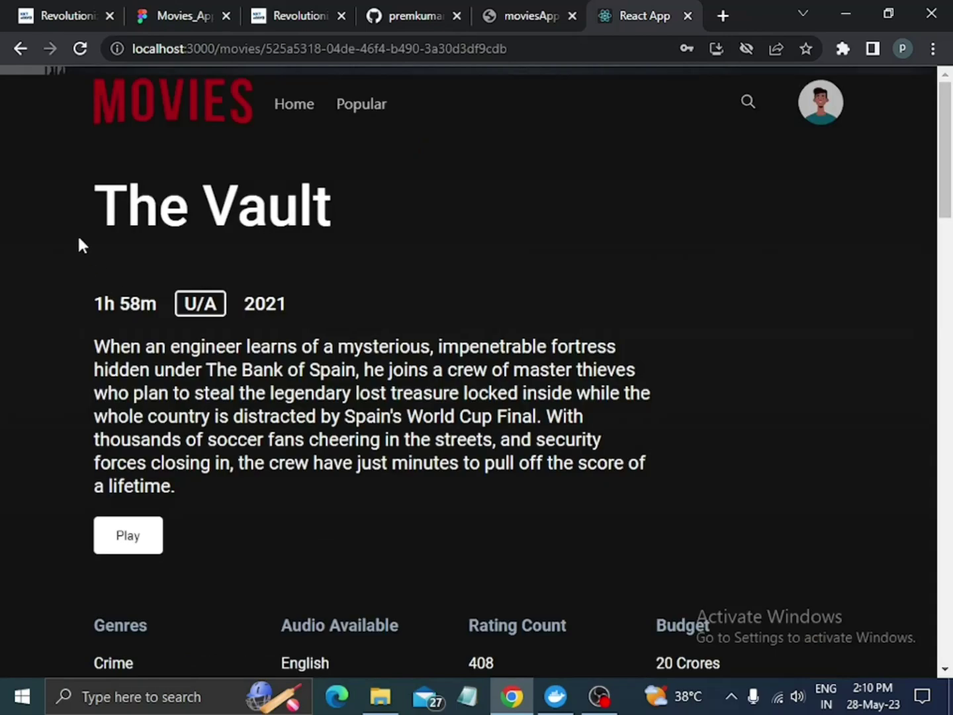
{"action": "scroll", "coordinate": [686, 426], "scroll_direction": "down", "scroll_amount": 12}
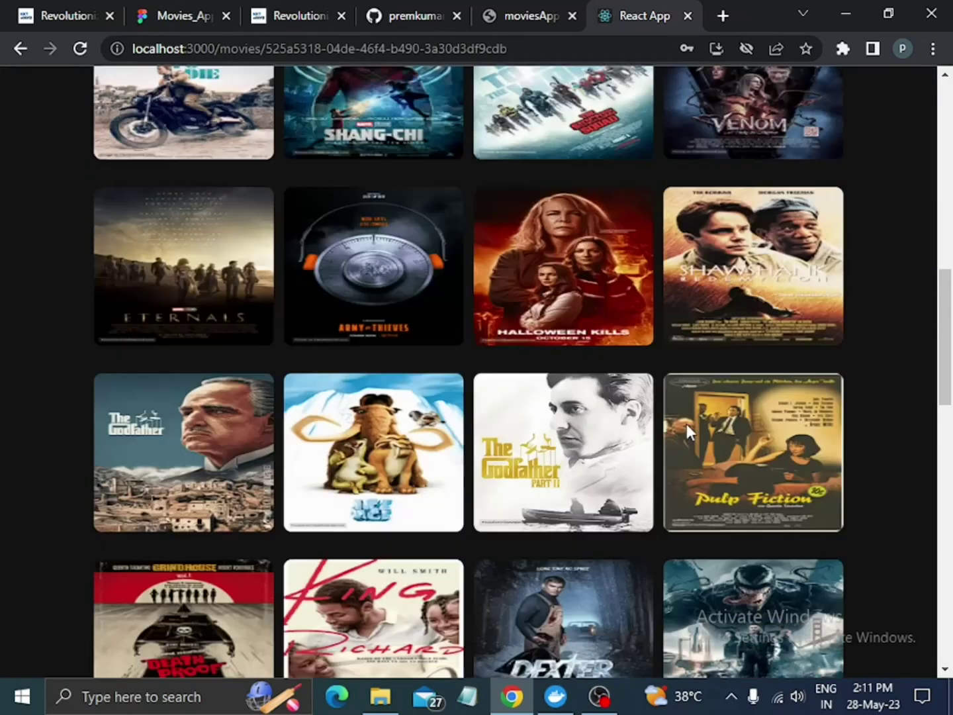
{"action": "scroll", "coordinate": [687, 431], "scroll_direction": "down", "scroll_amount": 7}
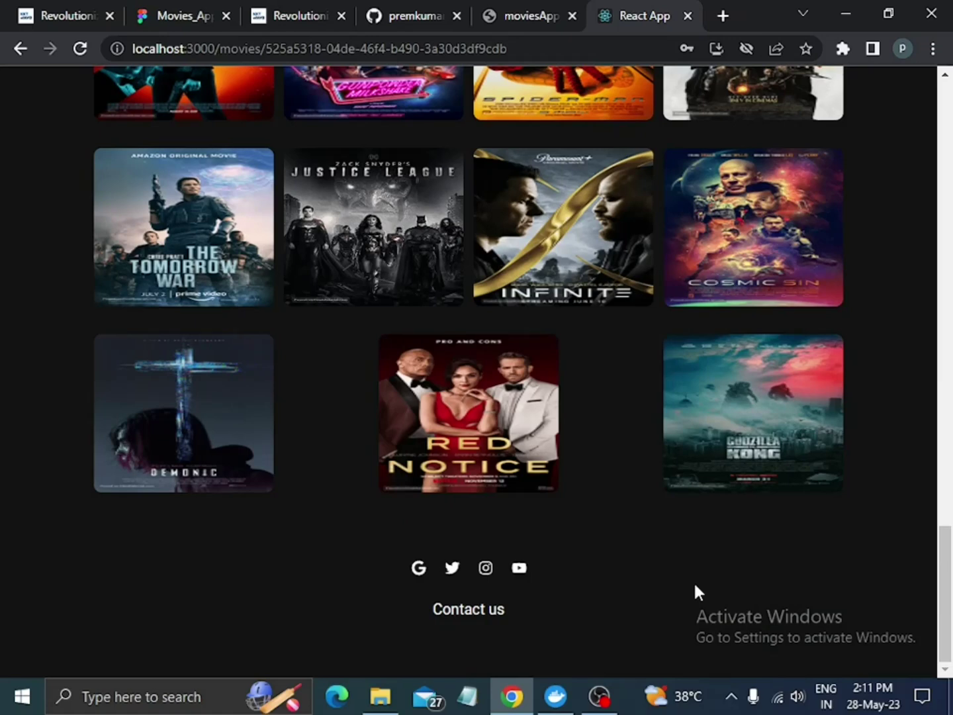
{"action": "scroll", "coordinate": [665, 568], "scroll_direction": "up", "scroll_amount": 15}
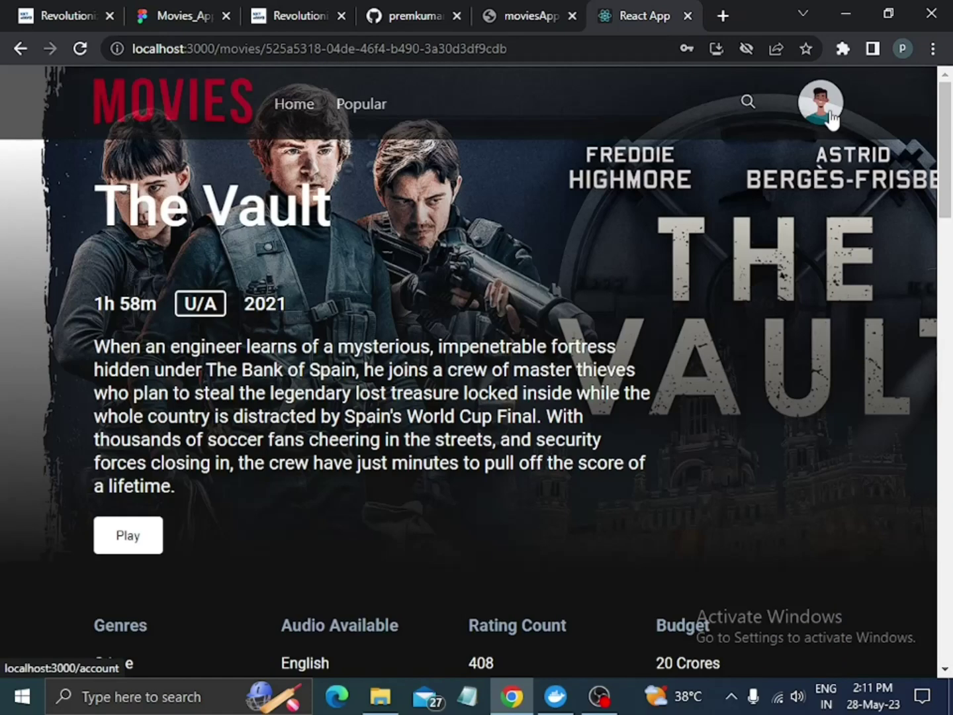
Pick Ripper Untold from the search results and scroll through its details page (2h 1m, 6.8 average).
{"action": "left_click", "coordinate": [748, 104]}
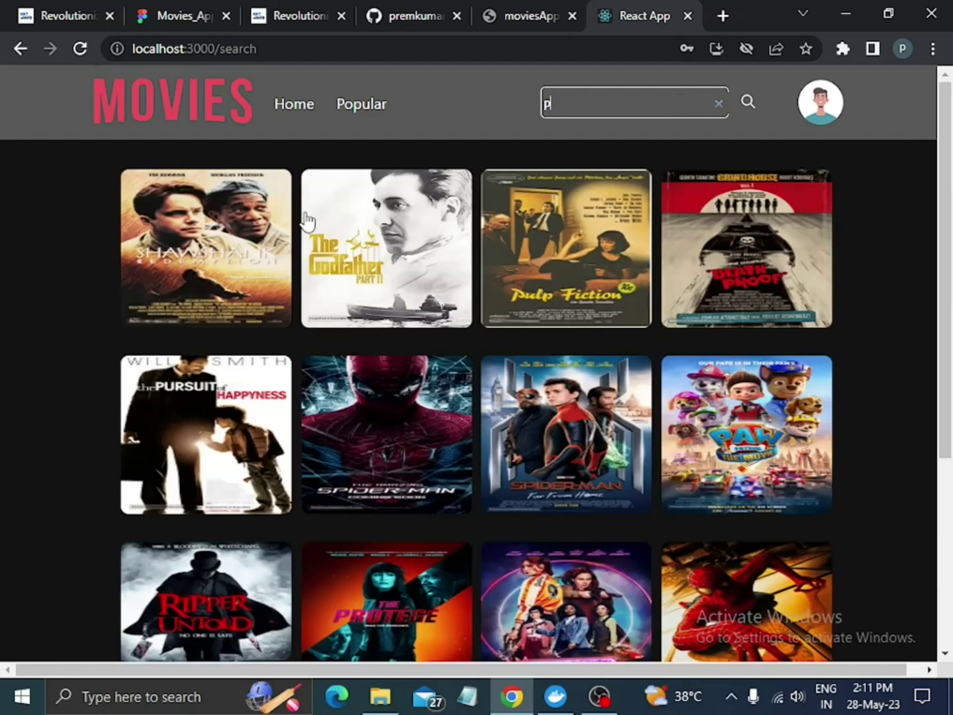
{"action": "scroll", "coordinate": [305, 219], "scroll_direction": "down", "scroll_amount": 5}
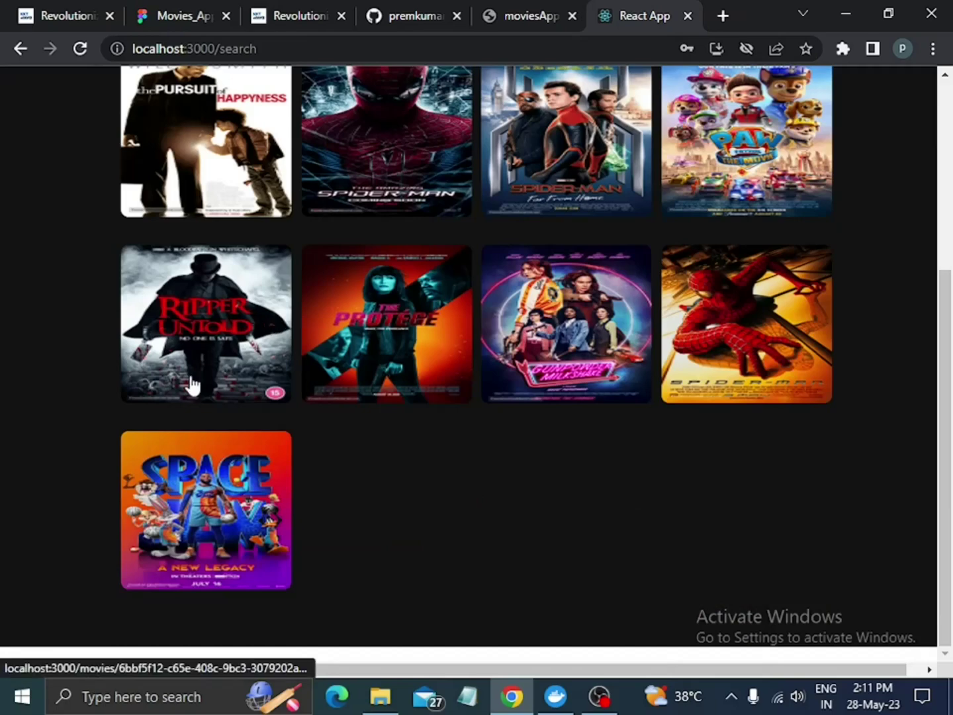
{"action": "left_click", "coordinate": [211, 337]}
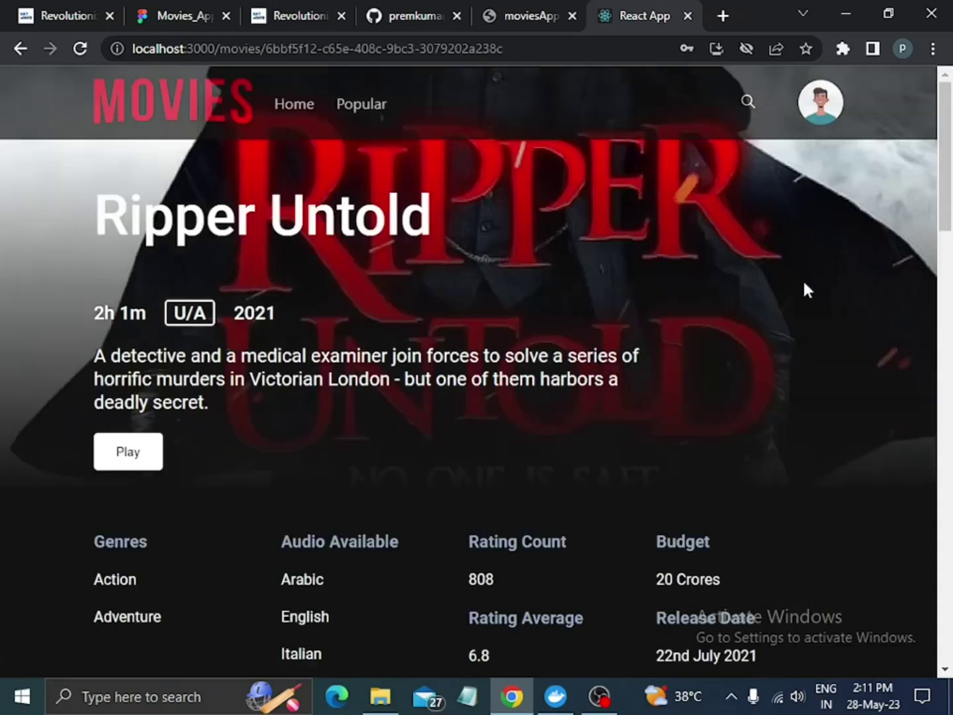
{"action": "scroll", "coordinate": [806, 289], "scroll_direction": "down", "scroll_amount": 10}
{"action": "scroll", "coordinate": [461, 366], "scroll_direction": "up", "scroll_amount": 8}
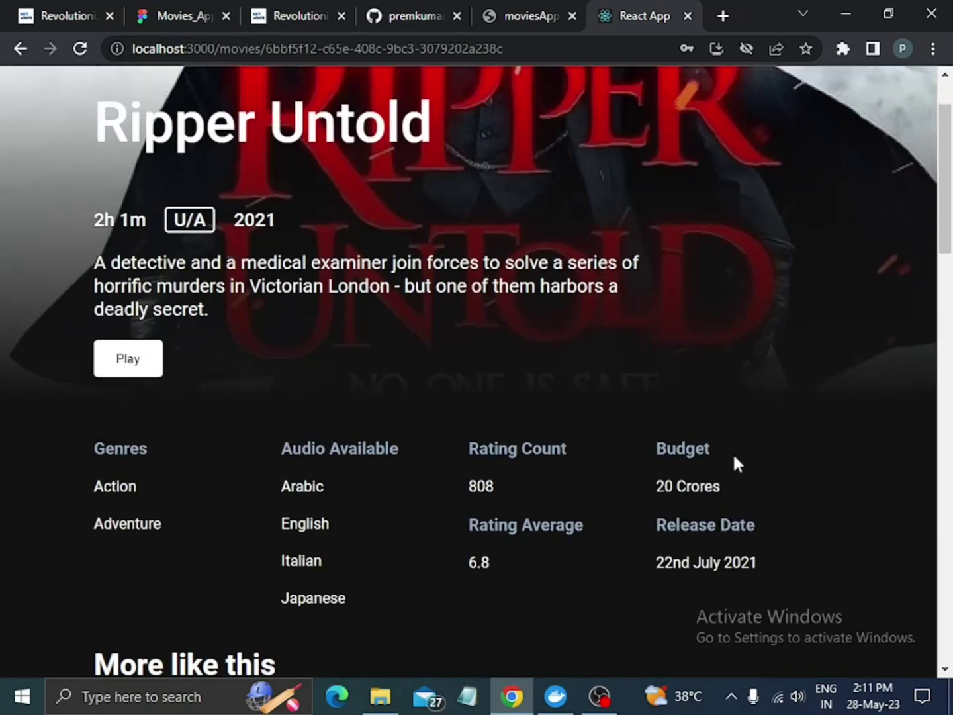
{"action": "scroll", "coordinate": [734, 460], "scroll_direction": "down", "scroll_amount": 4}
{"action": "scroll", "coordinate": [528, 421], "scroll_direction": "down", "scroll_amount": 9}
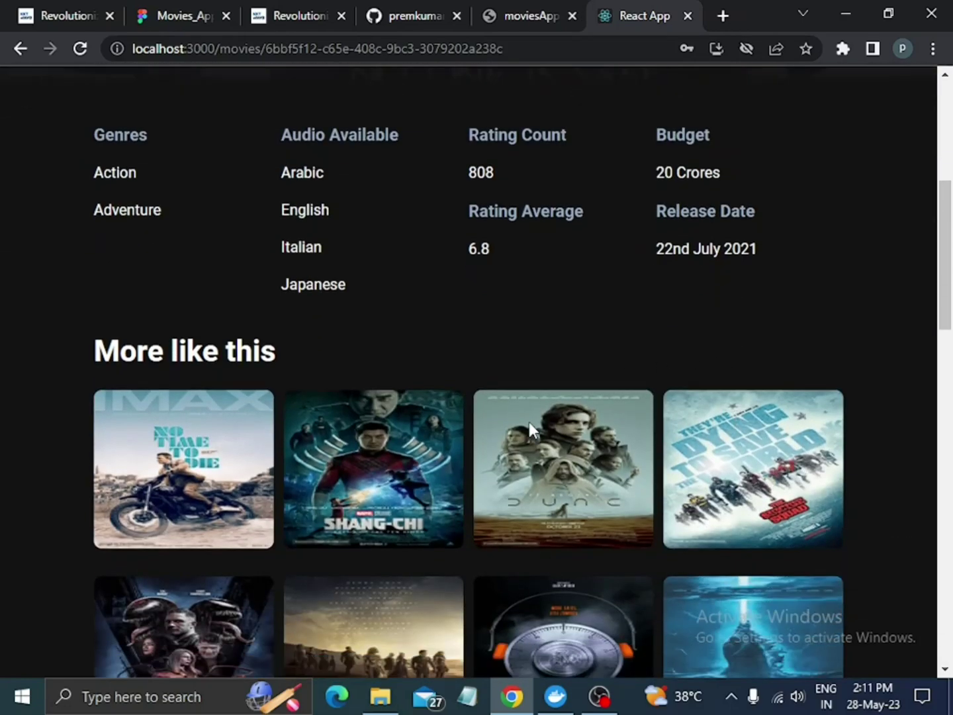
{"action": "scroll", "coordinate": [526, 420], "scroll_direction": "up", "scroll_amount": 14}
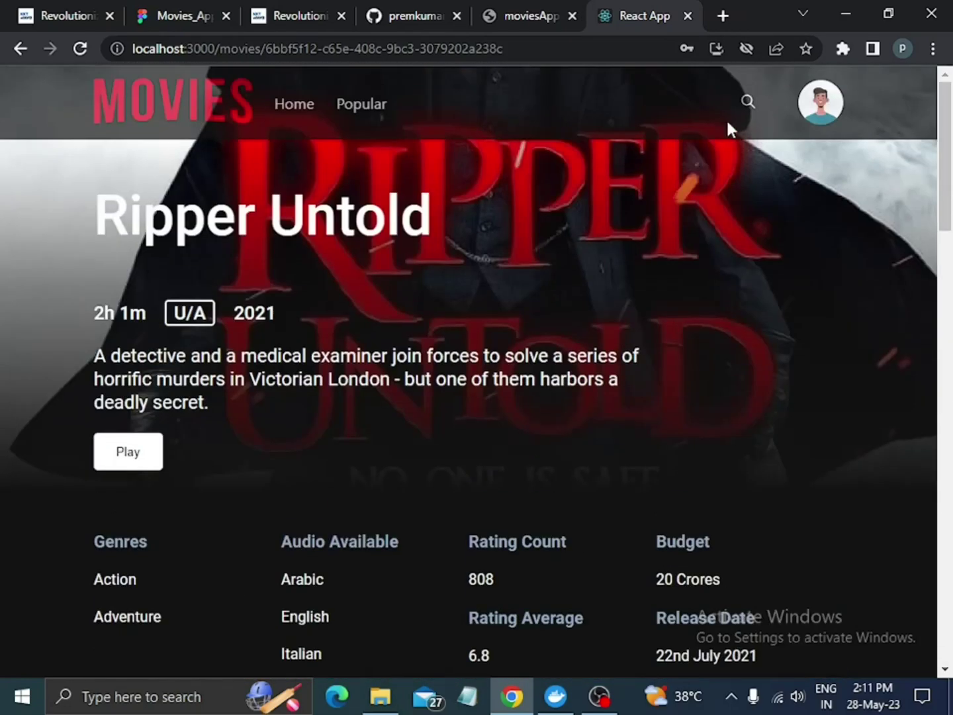
Search for 'jgjhghjgj' to show the 'Uh oh!' no-matches page.
{"action": "left_click", "coordinate": [746, 103]}
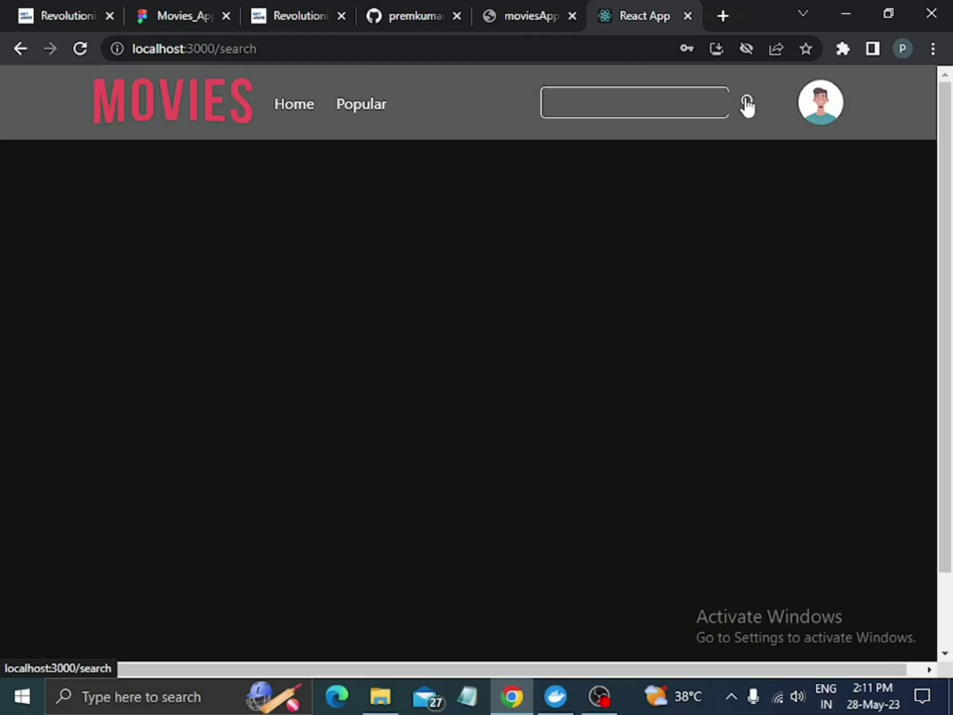
{"action": "left_click", "coordinate": [693, 98]}
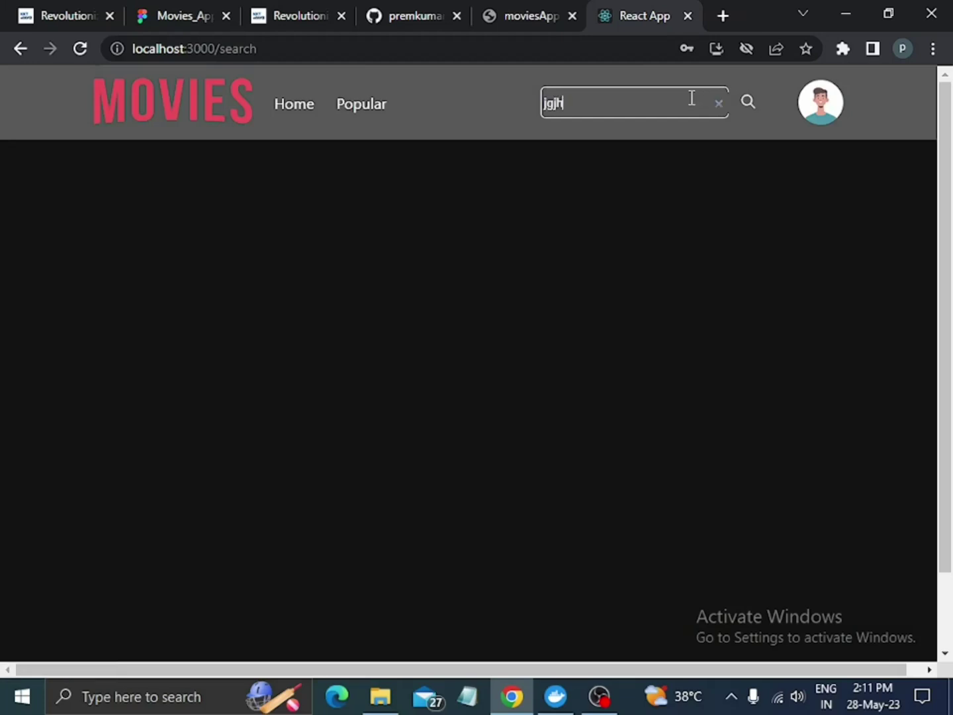
{"action": "type", "text": "jgjhghjgj"}
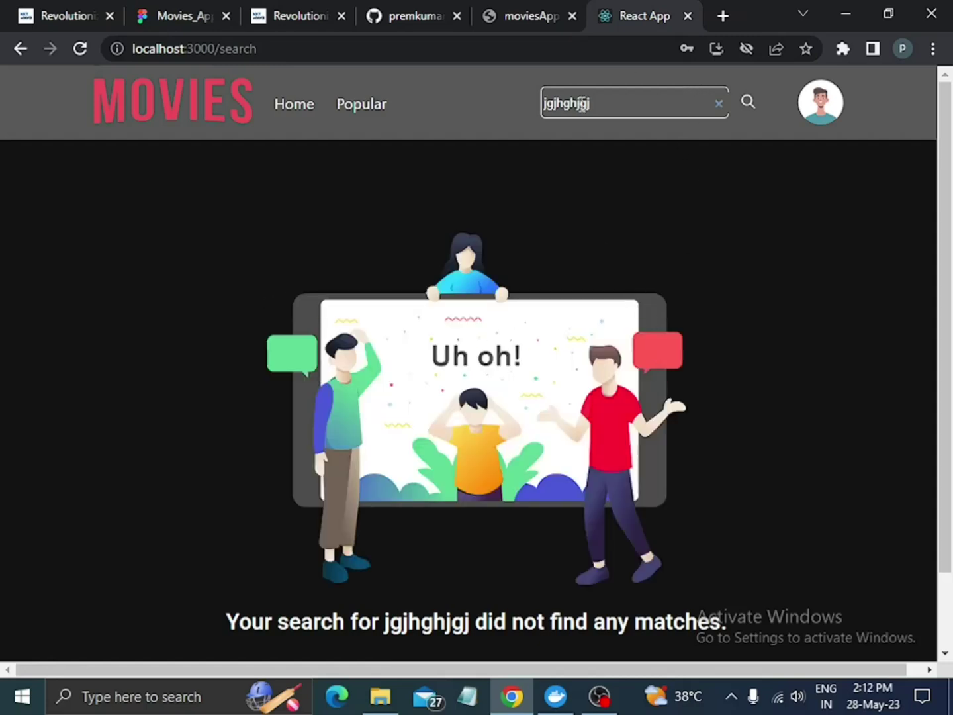
{"action": "scroll", "coordinate": [593, 378], "scroll_direction": "down", "scroll_amount": 2}
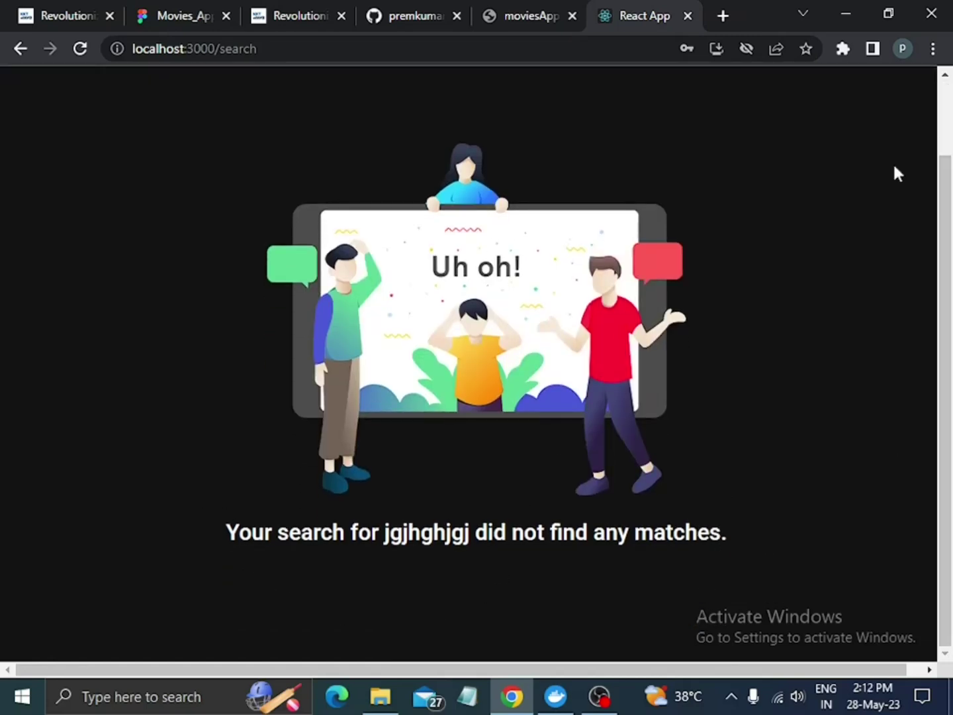
{"action": "scroll", "coordinate": [768, 497], "scroll_direction": "up", "scroll_amount": 2}
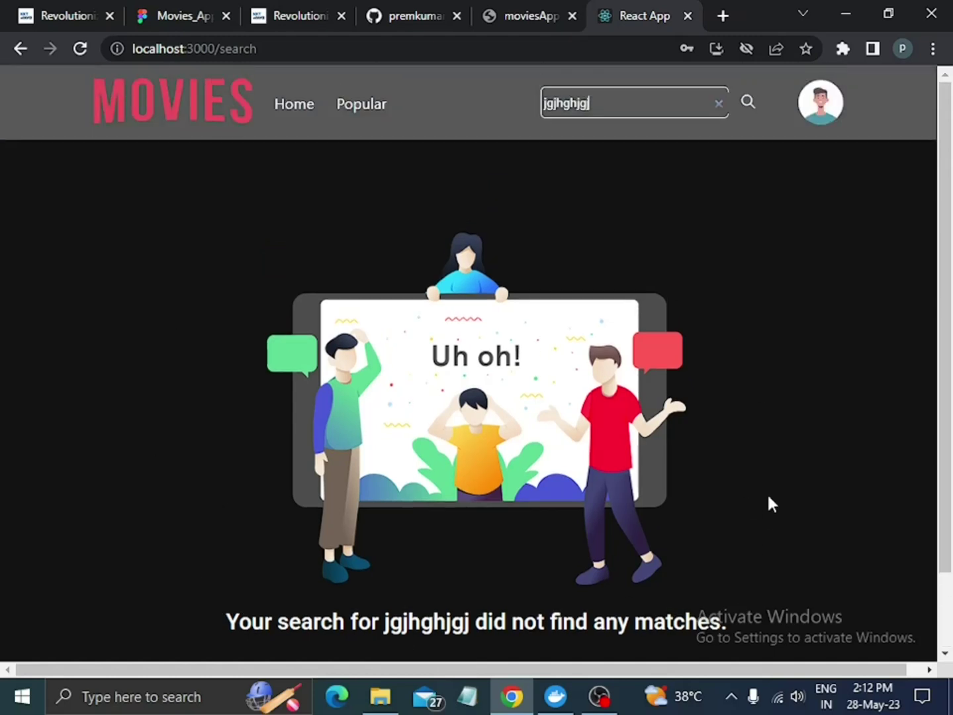
Visit the Account page, return to the home page with the Titanic banner, and show Chrome's main menu.
{"action": "left_click", "coordinate": [828, 116]}
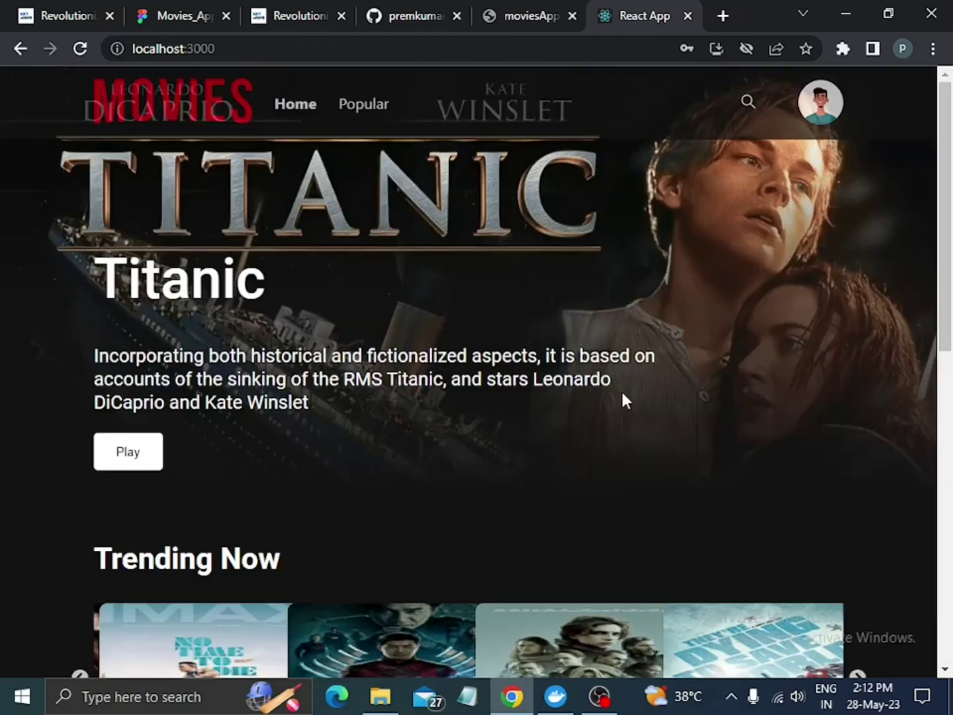
{"action": "scroll", "coordinate": [621, 390], "scroll_direction": "down", "scroll_amount": 10}
{"action": "scroll", "coordinate": [622, 389], "scroll_direction": "up", "scroll_amount": 10}
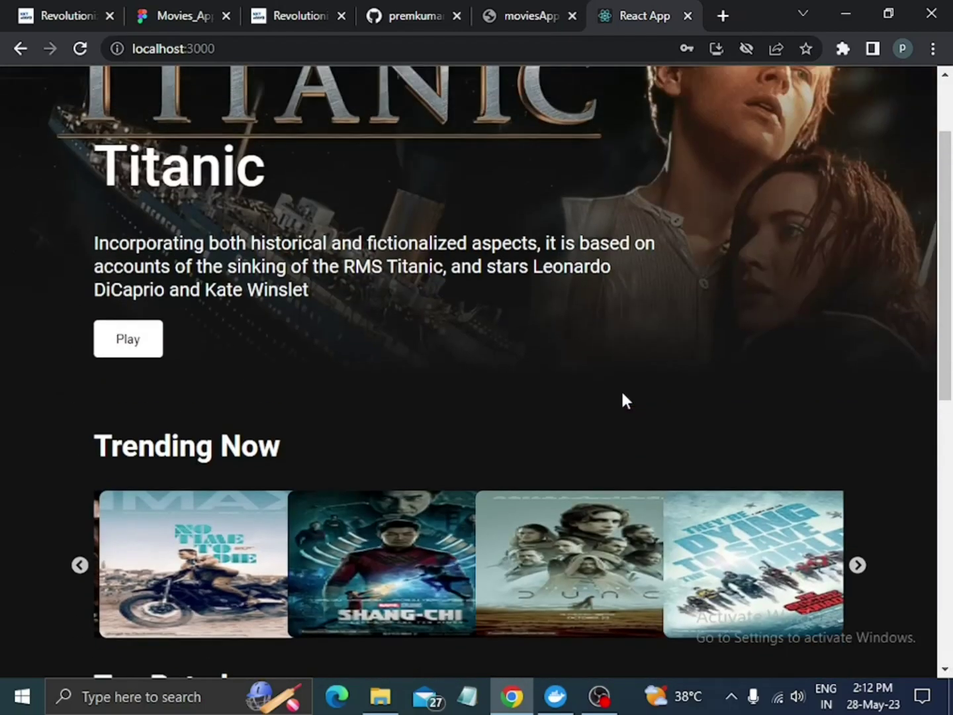
{"action": "left_click", "coordinate": [932, 51]}
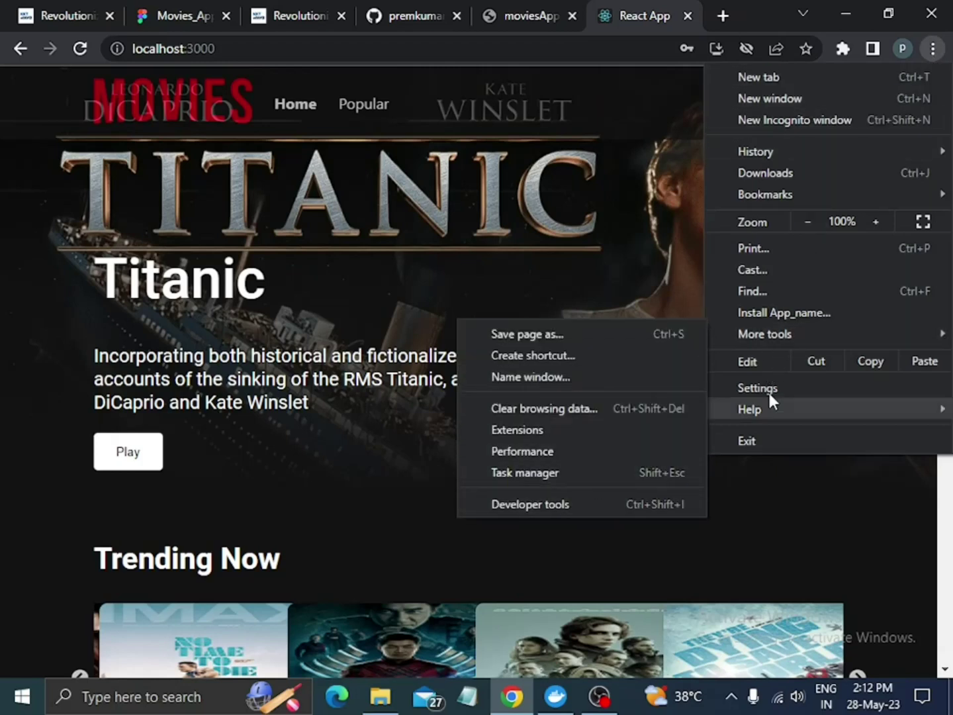
Preview the home page in responsive device mode, resize its width, and expand the mobile navigation.
{"action": "left_click", "coordinate": [575, 504]}
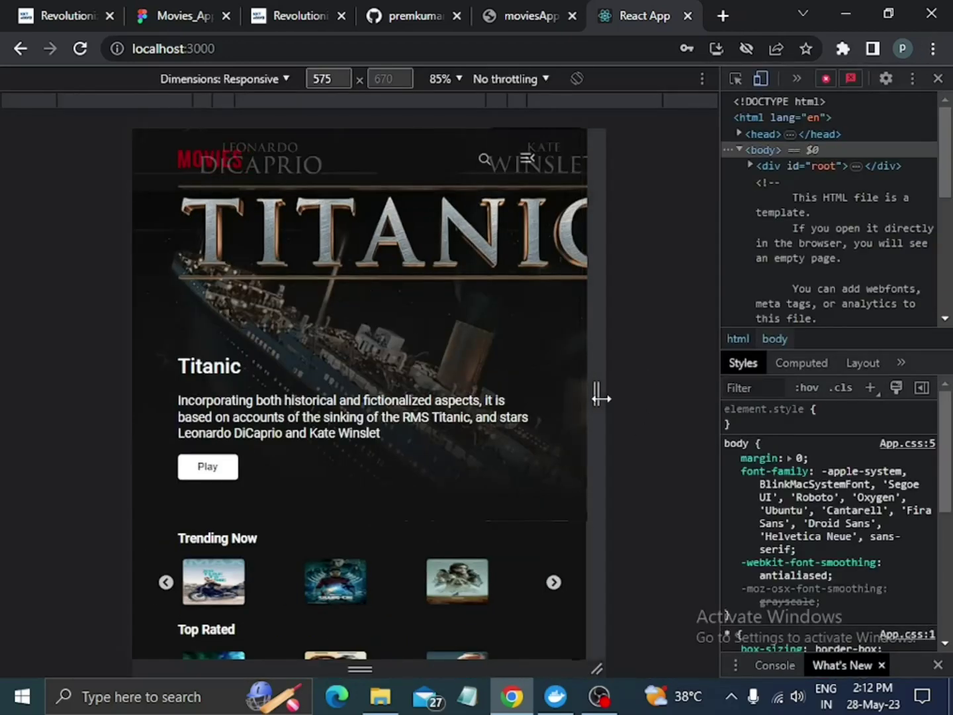
{"action": "left_click_drag", "start_coordinate": [600, 398], "coordinate": [722, 406]}
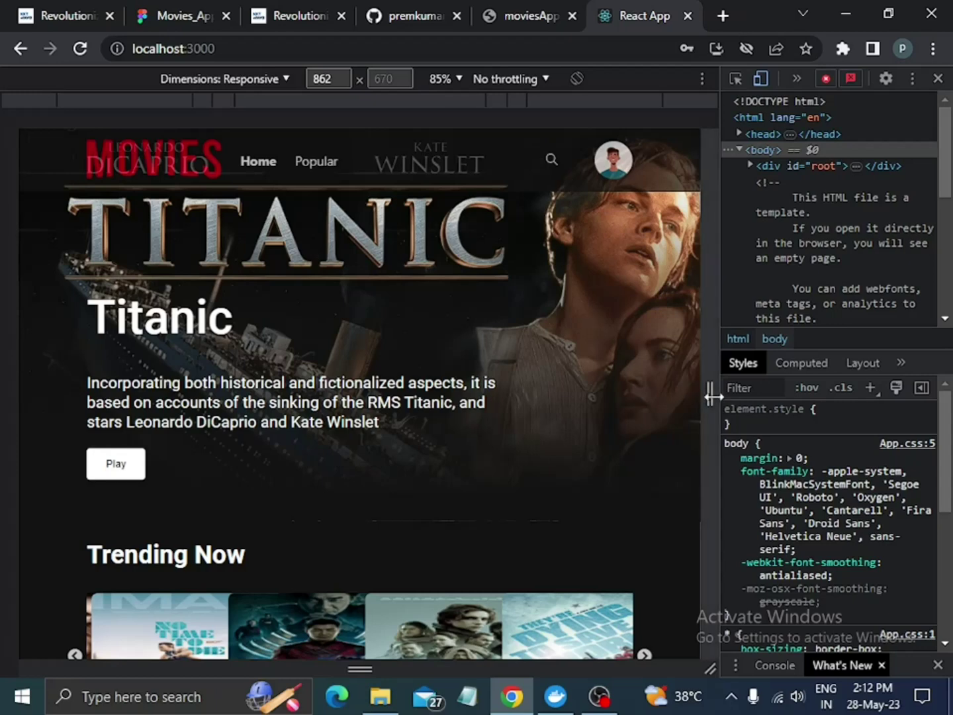
{"action": "left_click_drag", "start_coordinate": [712, 395], "coordinate": [654, 393]}
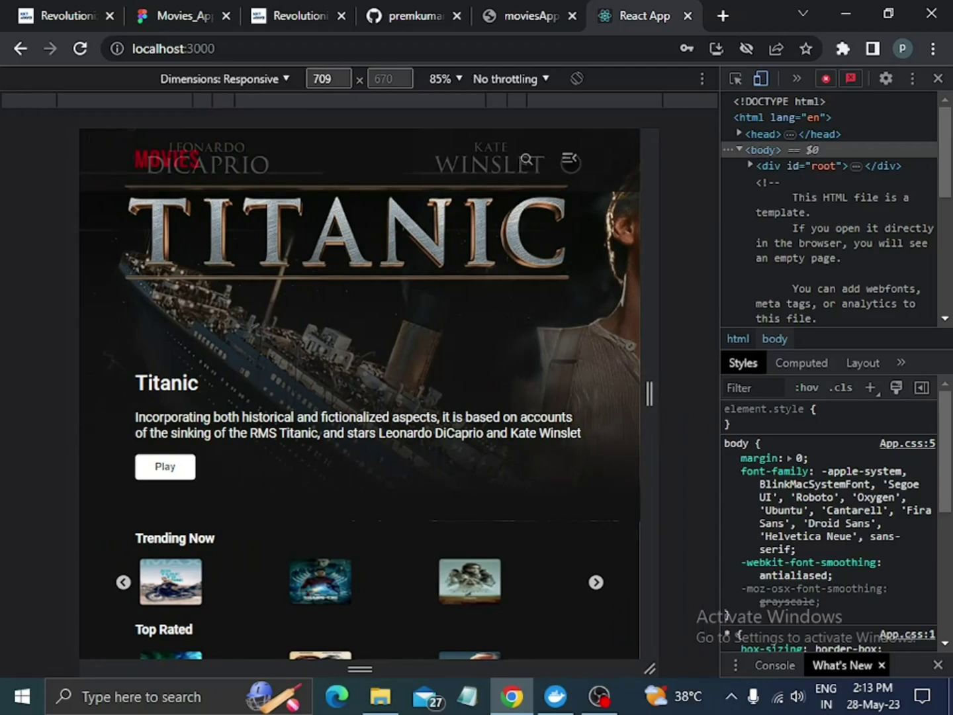
{"action": "left_click", "coordinate": [559, 159]}
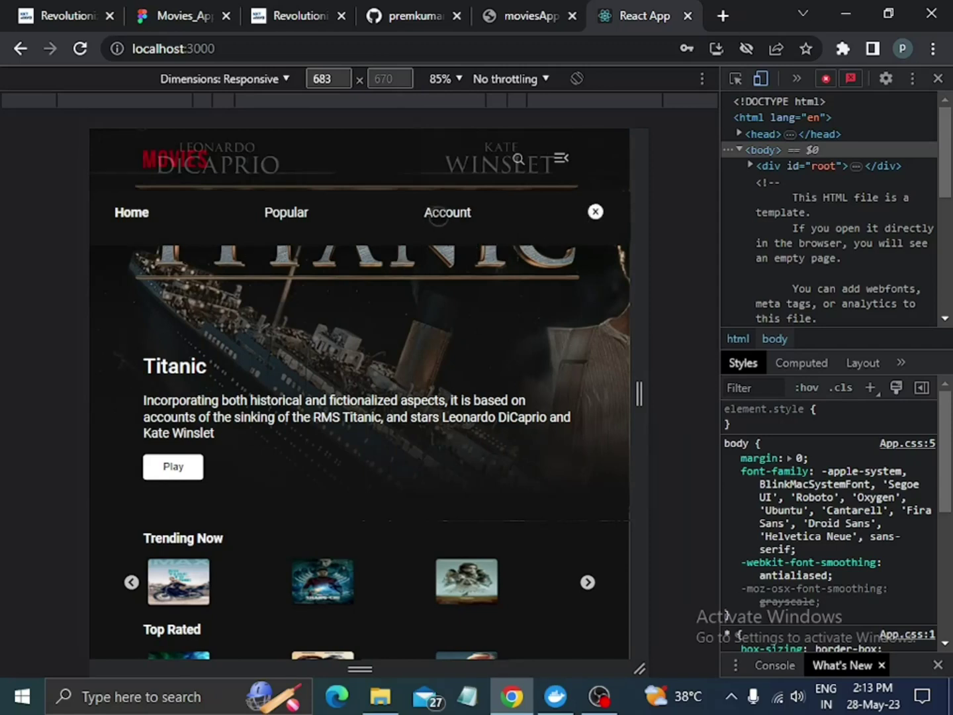
Use the mobile navigation to visit Account and Popular, then return to Home.
{"action": "left_click", "coordinate": [438, 213]}
{"action": "left_click", "coordinate": [560, 158]}
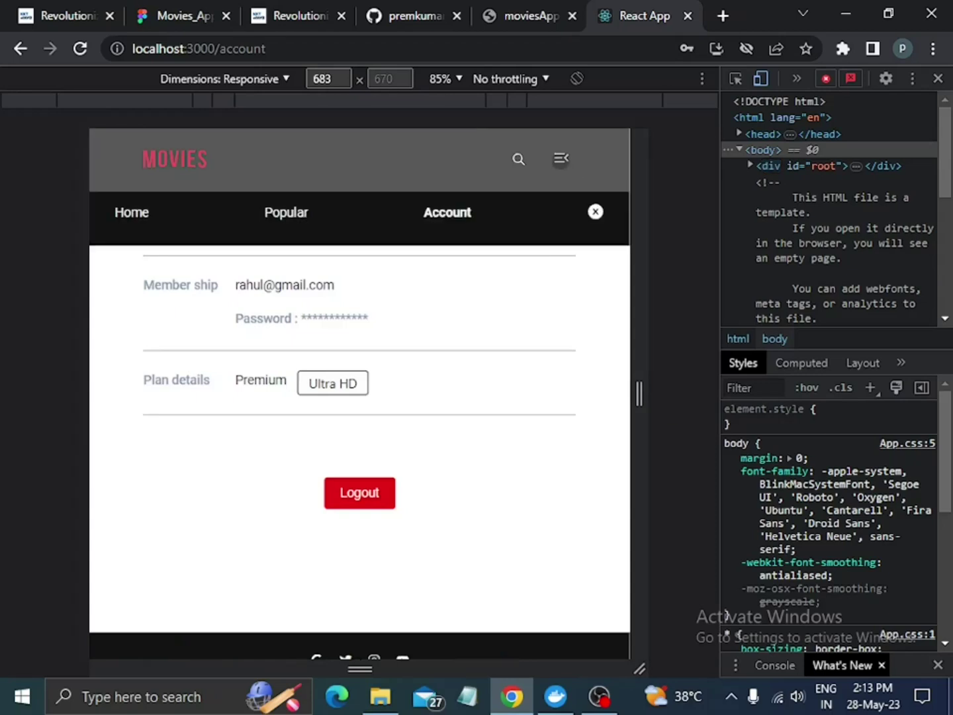
{"action": "left_click", "coordinate": [291, 213]}
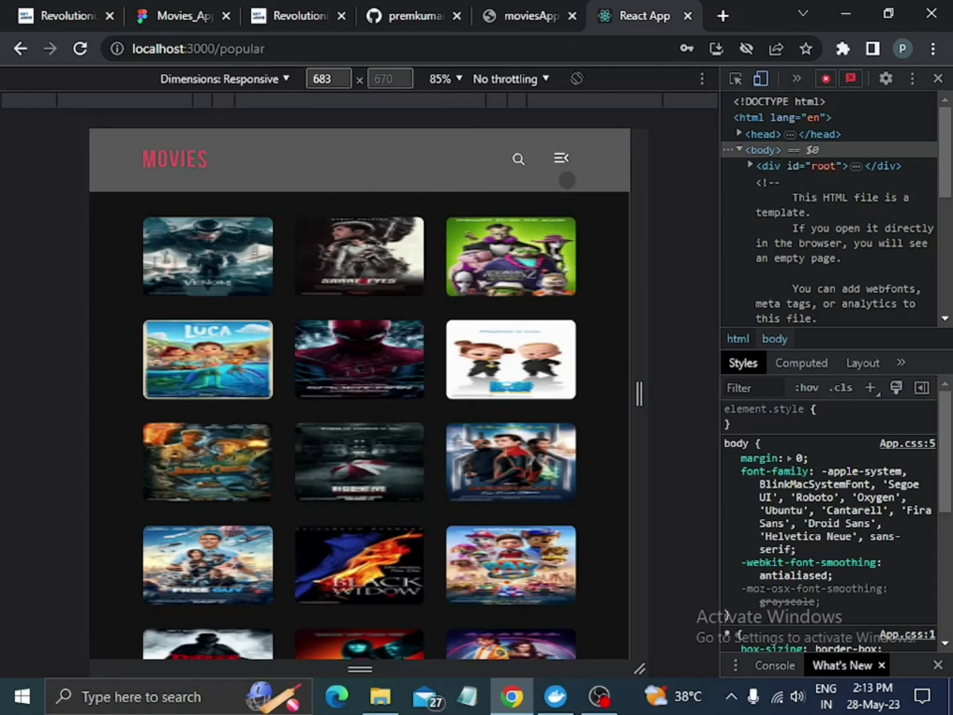
{"action": "left_click", "coordinate": [562, 159]}
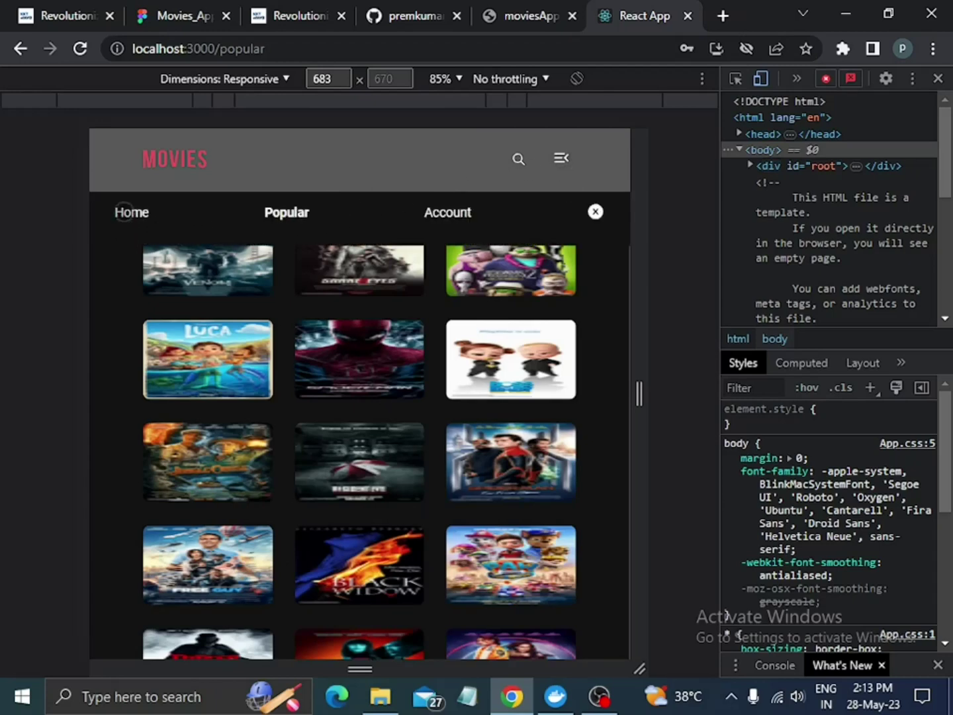
{"action": "left_click", "coordinate": [126, 212]}
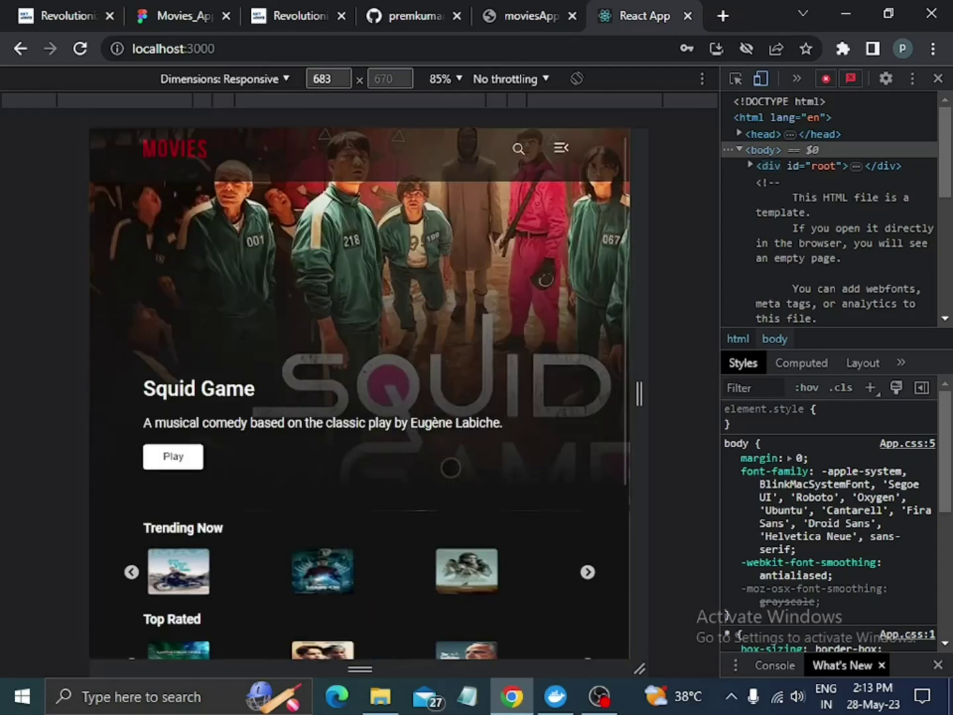
Open Clifford from the Originals row and scroll through its details and More like this grid.
{"action": "scroll", "coordinate": [450, 468], "scroll_direction": "down", "scroll_amount": 4}
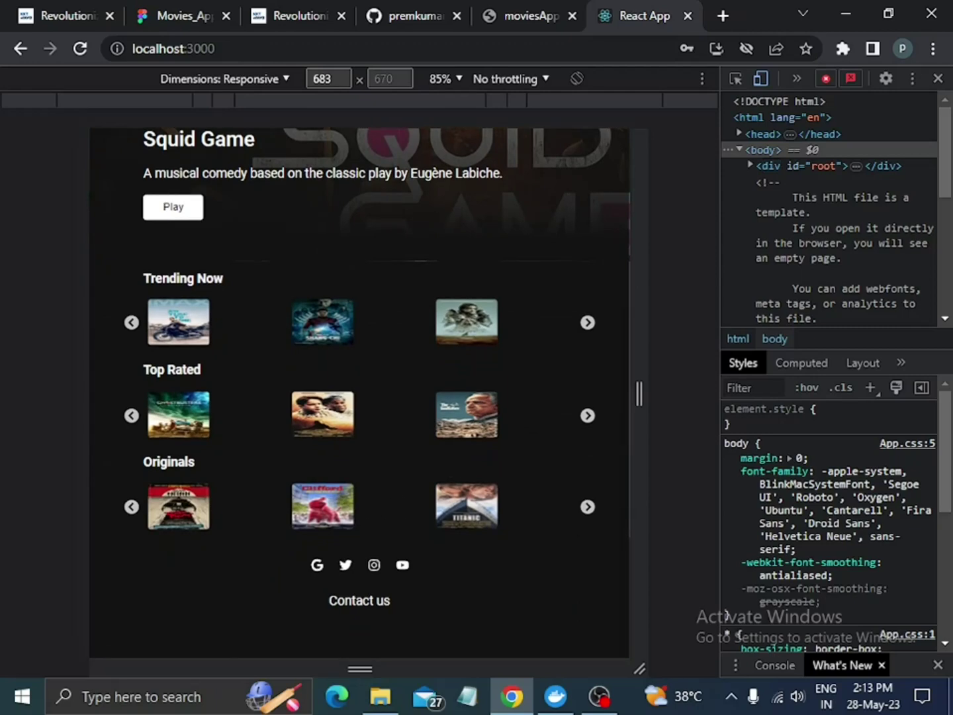
{"action": "left_click", "coordinate": [334, 504]}
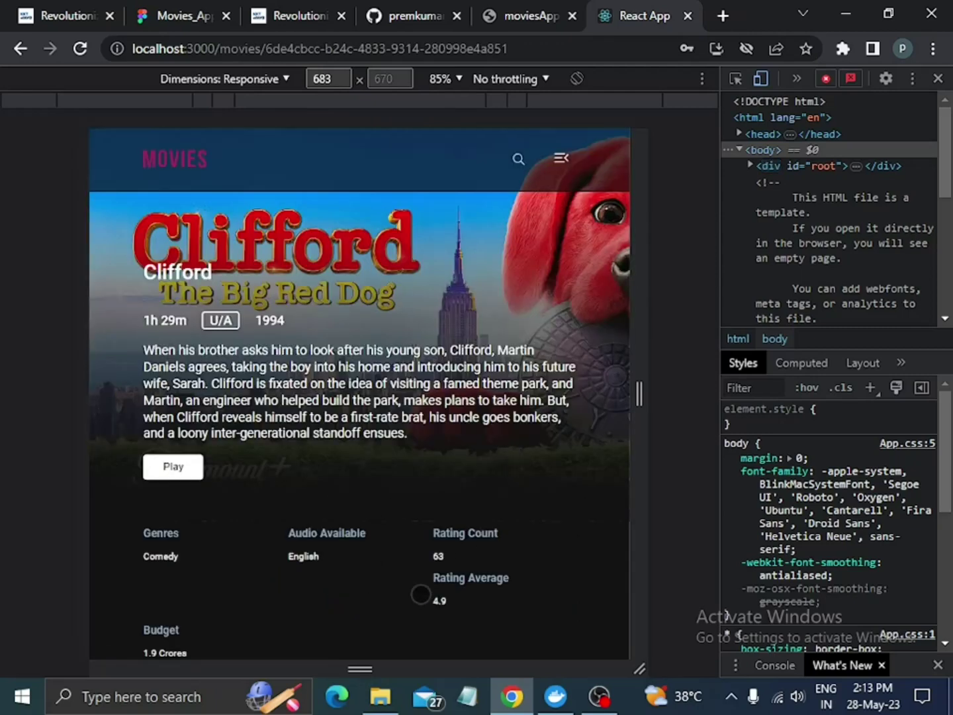
{"action": "scroll", "coordinate": [366, 521], "scroll_direction": "down", "scroll_amount": 8}
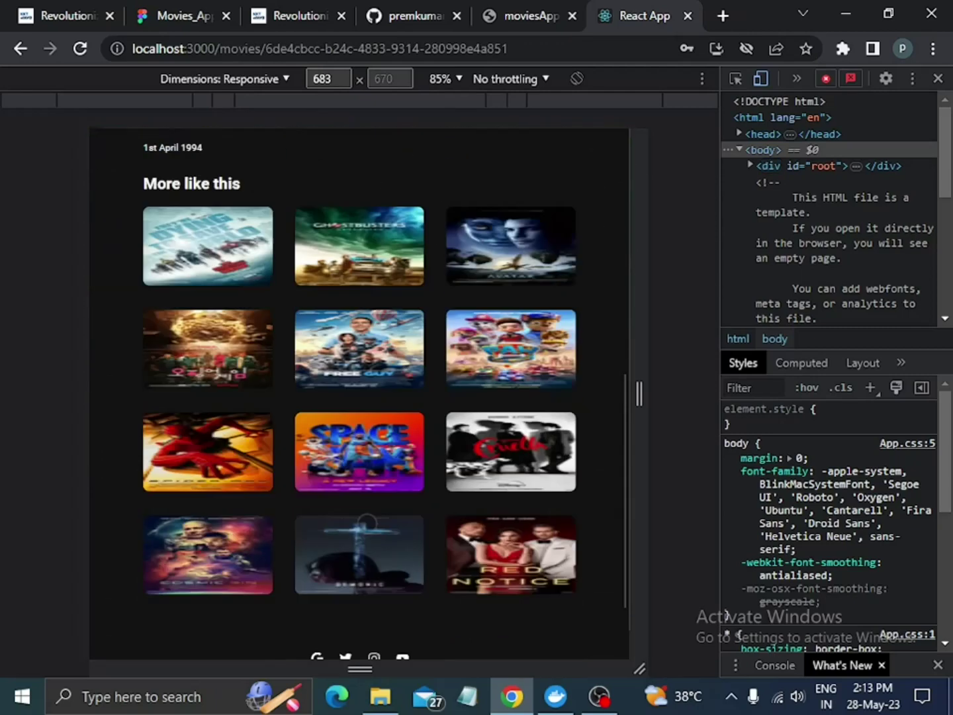
{"action": "scroll", "coordinate": [367, 523], "scroll_direction": "down", "scroll_amount": 1}
{"action": "scroll", "coordinate": [366, 523], "scroll_direction": "up", "scroll_amount": 10}
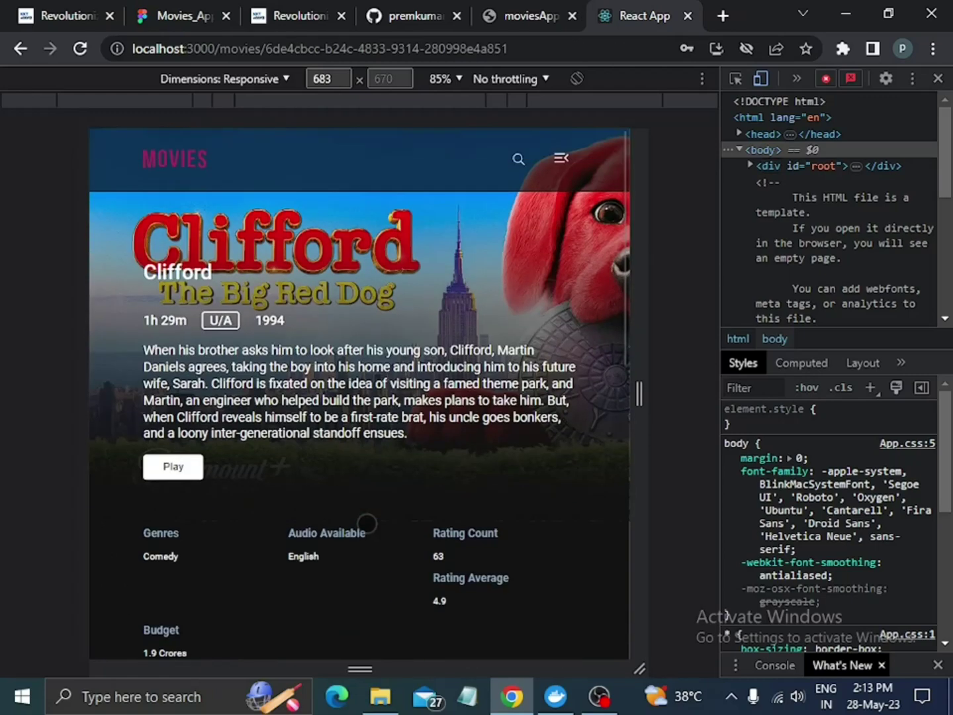
{"action": "scroll", "coordinate": [459, 444], "scroll_direction": "down", "scroll_amount": 9}
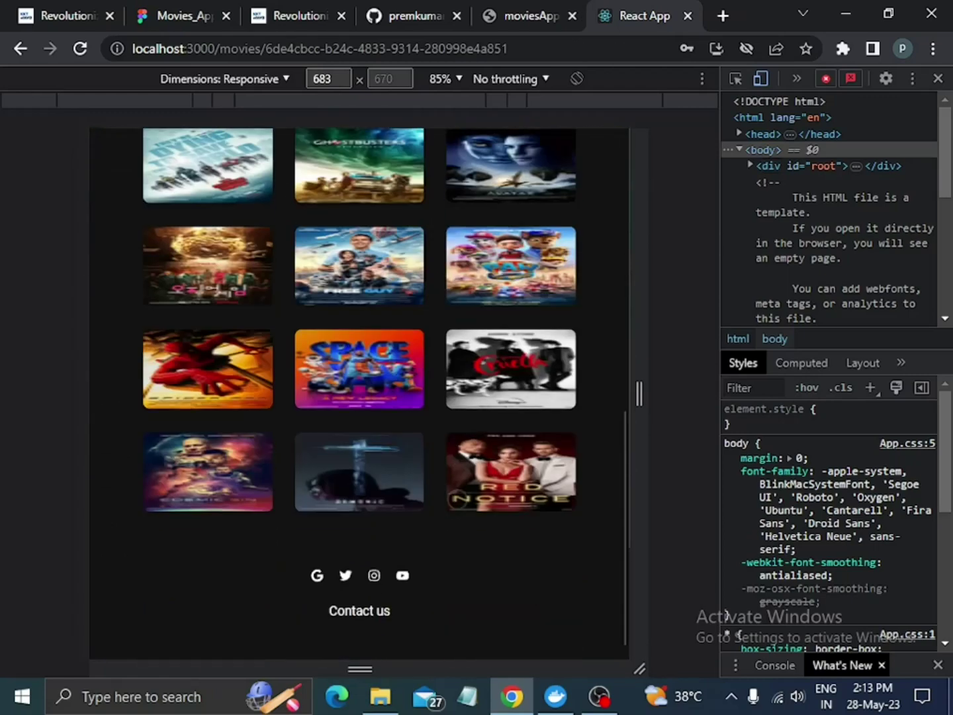
{"action": "scroll", "coordinate": [453, 503], "scroll_direction": "up", "scroll_amount": 10}
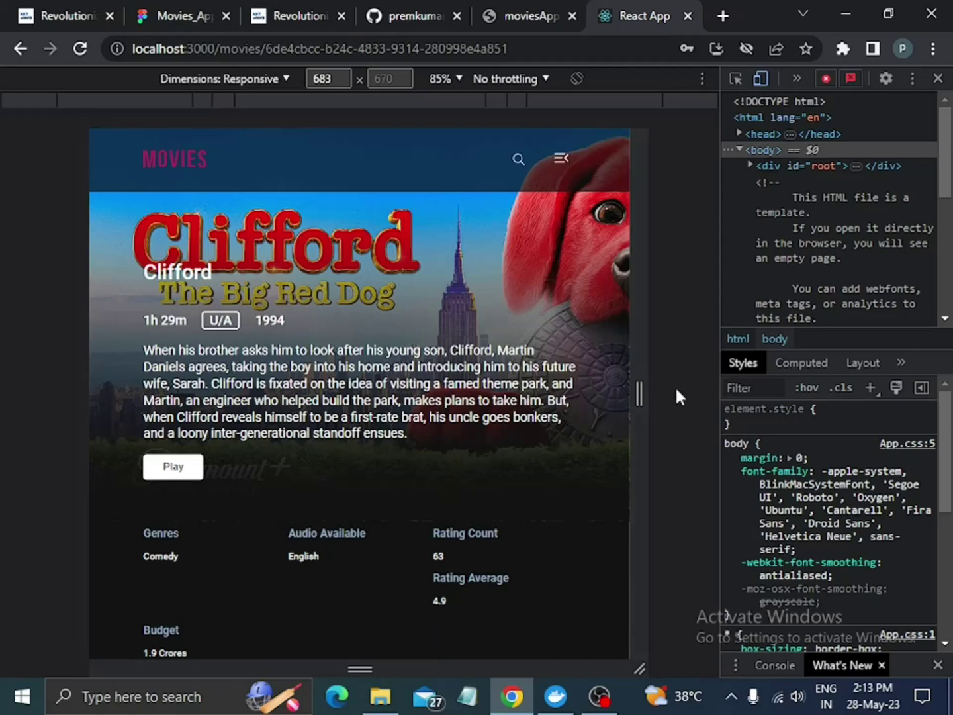
Narrow the simulated screen slightly and load localhost:3000/hfgjhfhjfjhf to reach the not-found page.
{"action": "left_click_drag", "start_coordinate": [635, 397], "coordinate": [657, 424]}
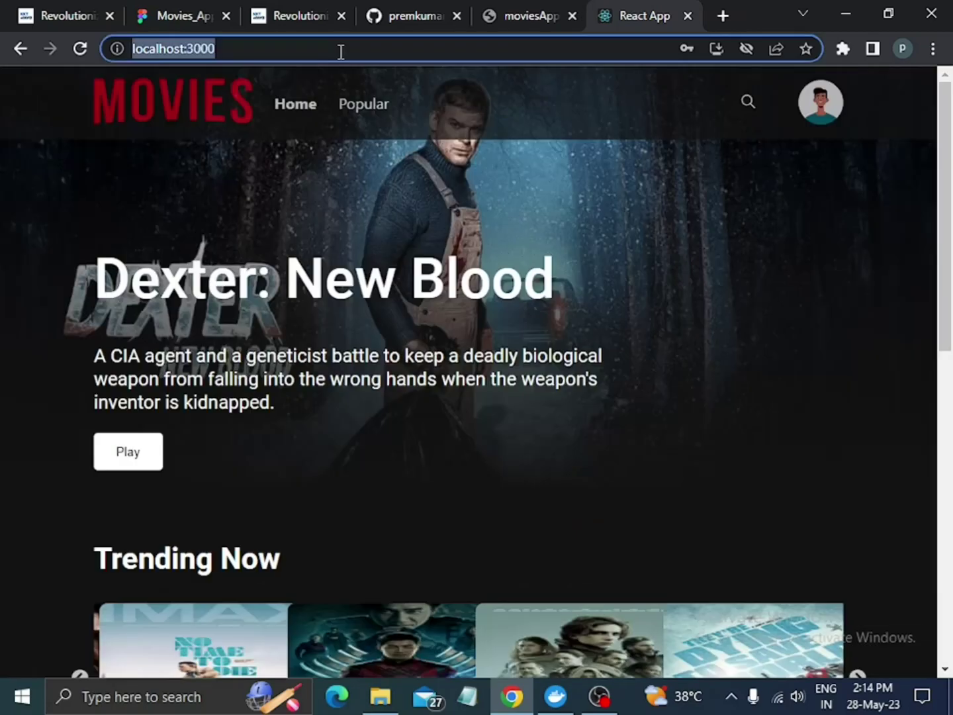
{"action": "left_click", "coordinate": [341, 51]}
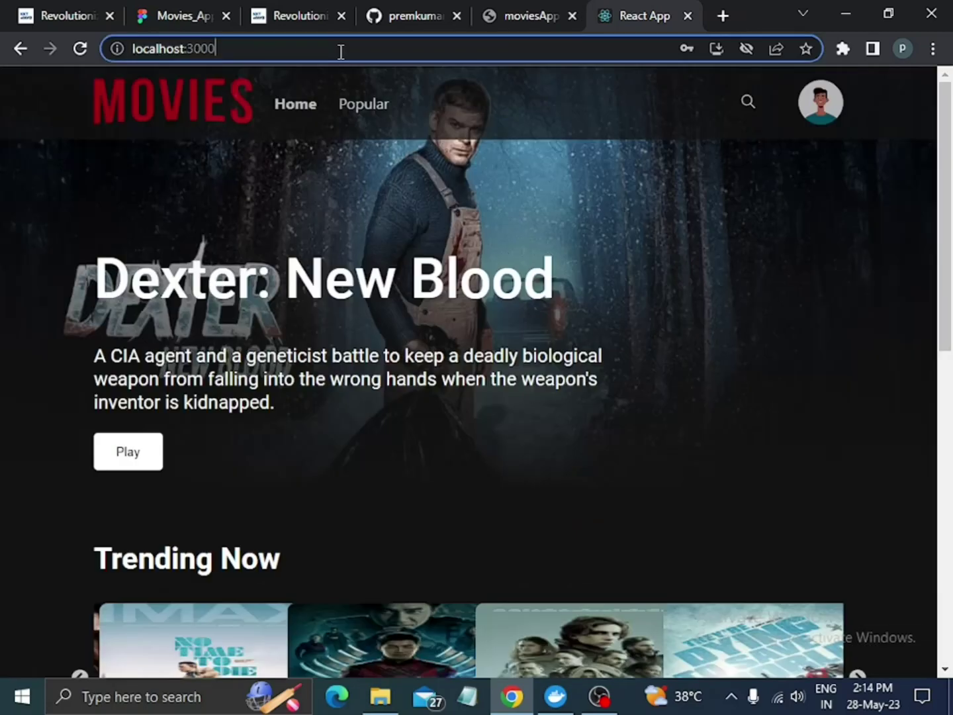
{"action": "type", "text": "/hfgjhfhjfjhf"}
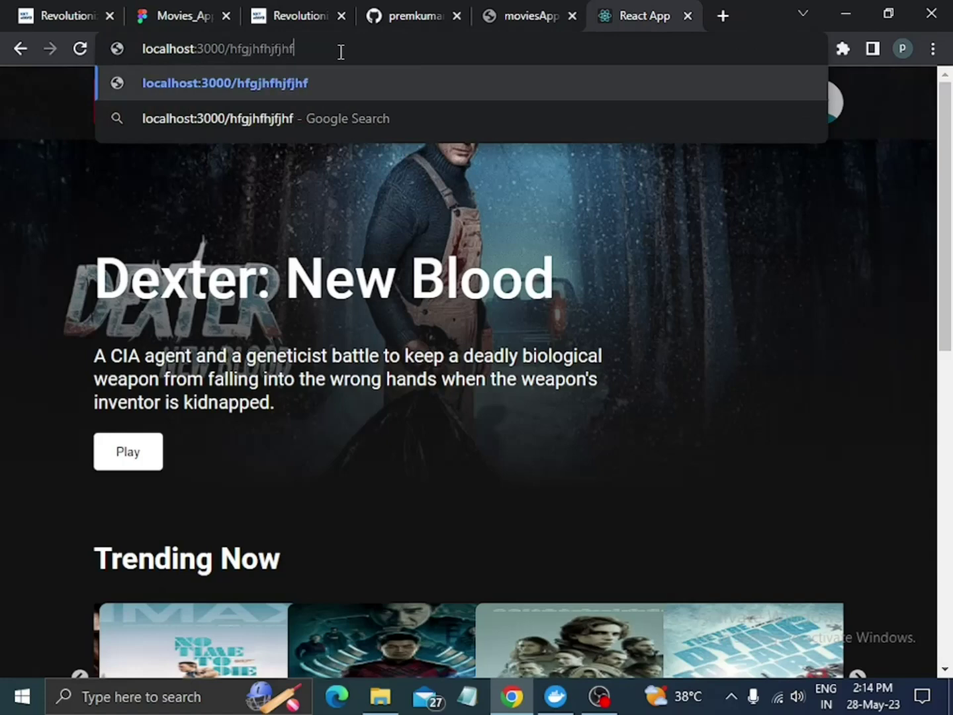
{"action": "key", "text": "Return"}
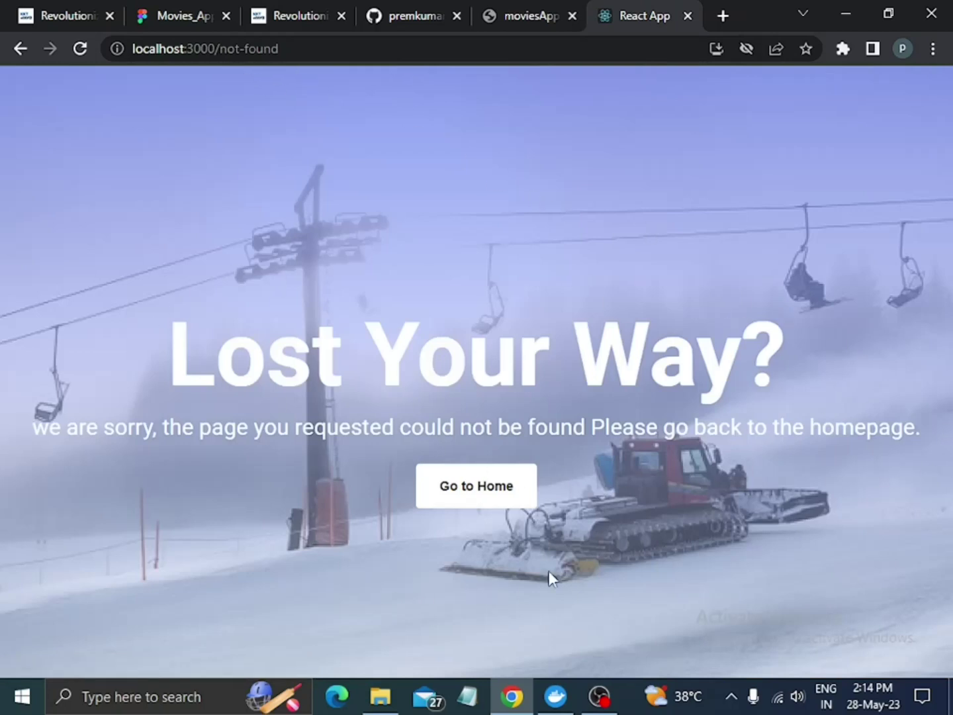
Go back to the Movies home page, then bring up the Movies_App Figma design.
{"action": "left_click", "coordinate": [504, 489]}
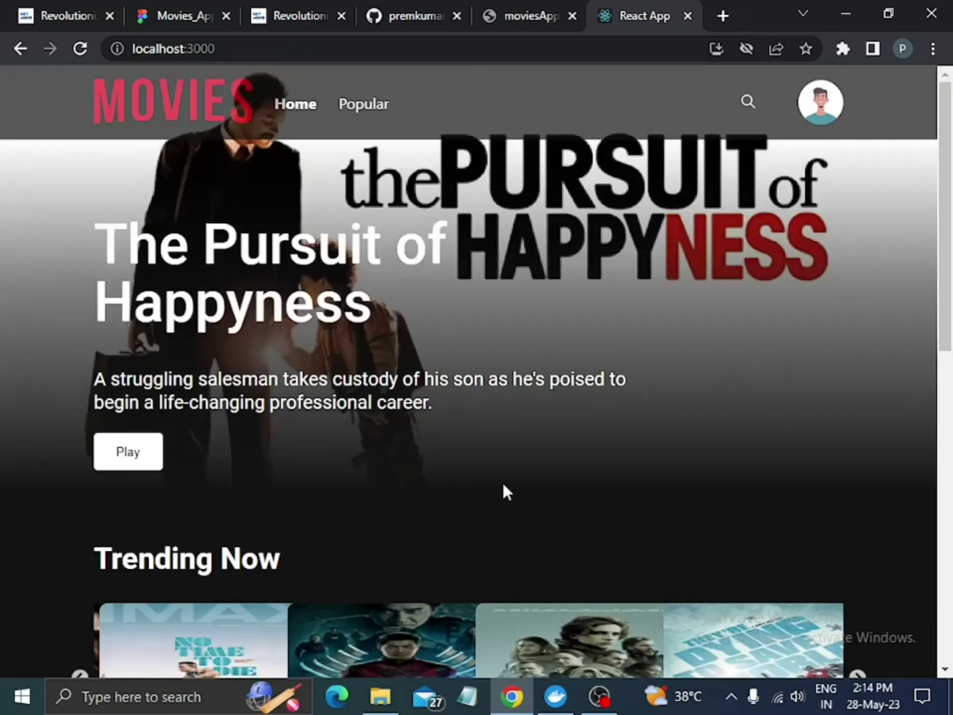
{"action": "scroll", "coordinate": [887, 530], "scroll_direction": "down", "scroll_amount": 4}
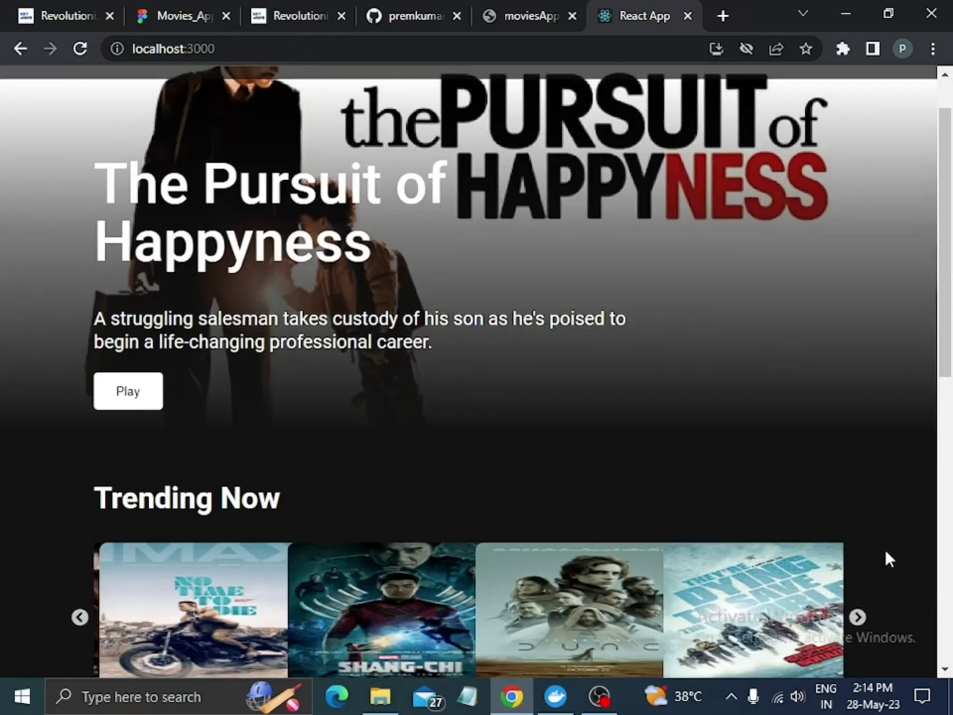
{"action": "scroll", "coordinate": [806, 623], "scroll_direction": "up", "scroll_amount": 4}
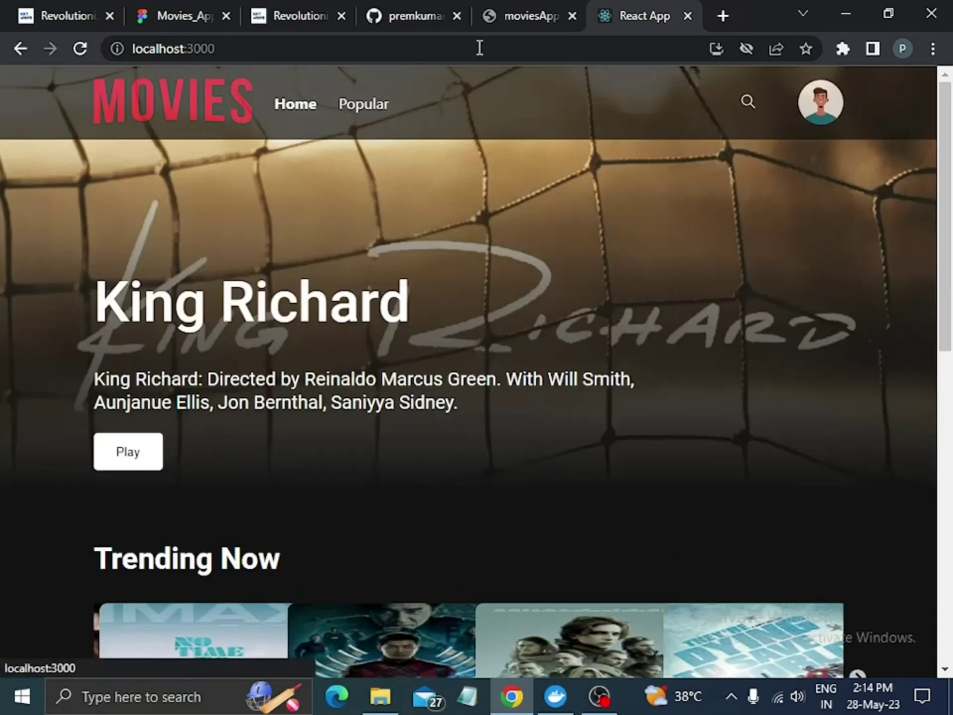
{"action": "left_click", "coordinate": [173, 13]}
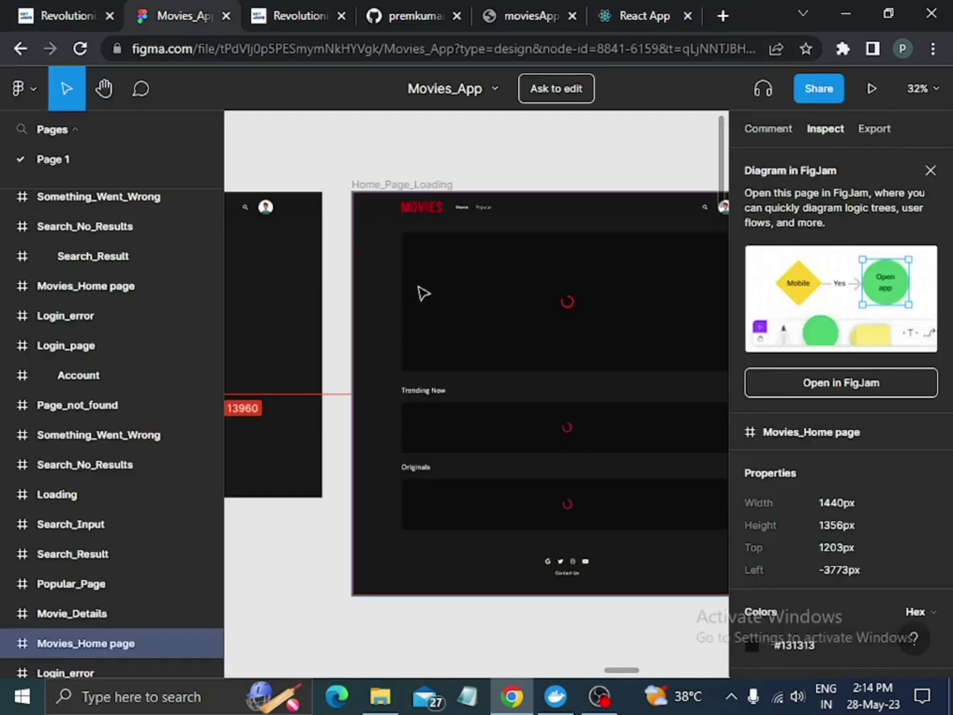
Zoom the Figma canvas out to 6% and scroll down to the Stretch Goals frames and back.
{"action": "scroll", "coordinate": [469, 414], "scroll_direction": "down", "scroll_amount": 5}
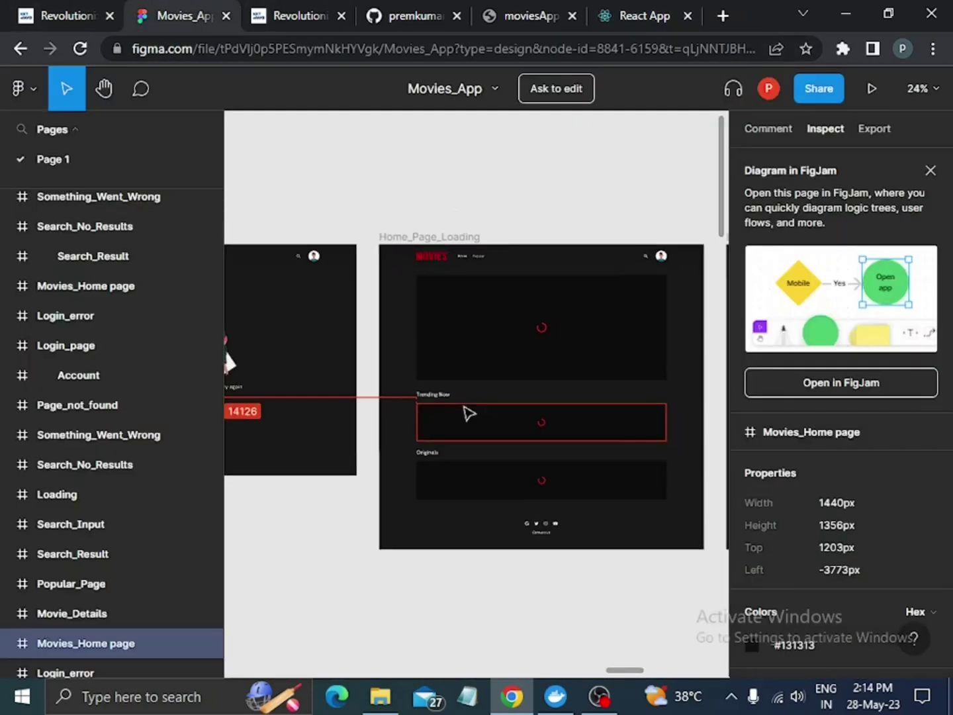
{"action": "scroll", "coordinate": [469, 413], "scroll_direction": "down", "scroll_amount": 3}
{"action": "scroll", "coordinate": [467, 410], "scroll_direction": "left", "scroll_amount": 5}
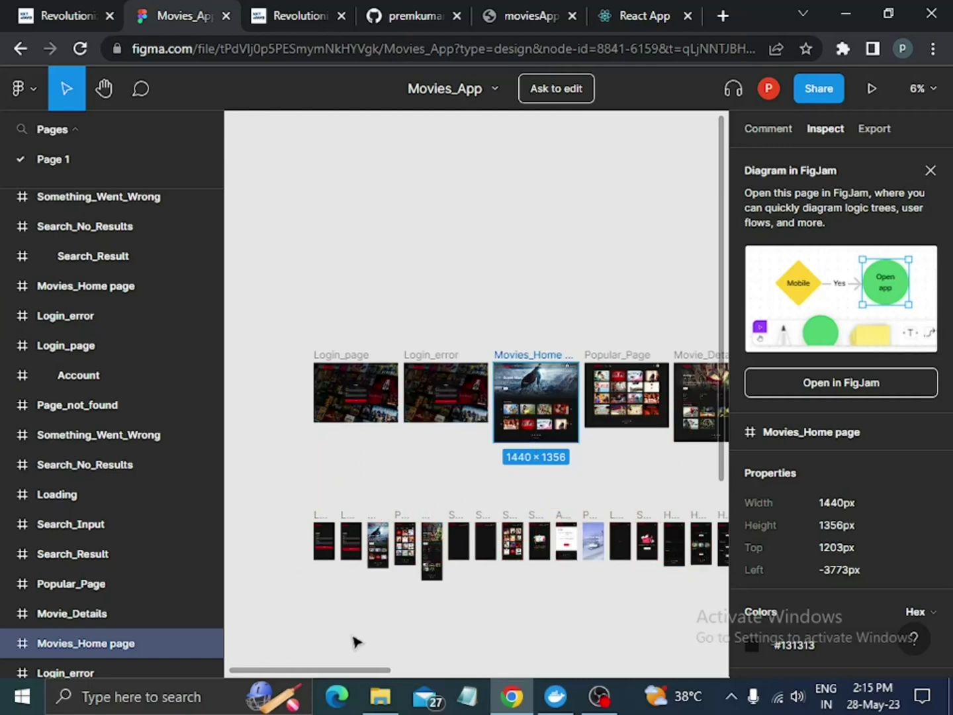
{"action": "scroll", "coordinate": [427, 620], "scroll_direction": "down", "scroll_amount": 5}
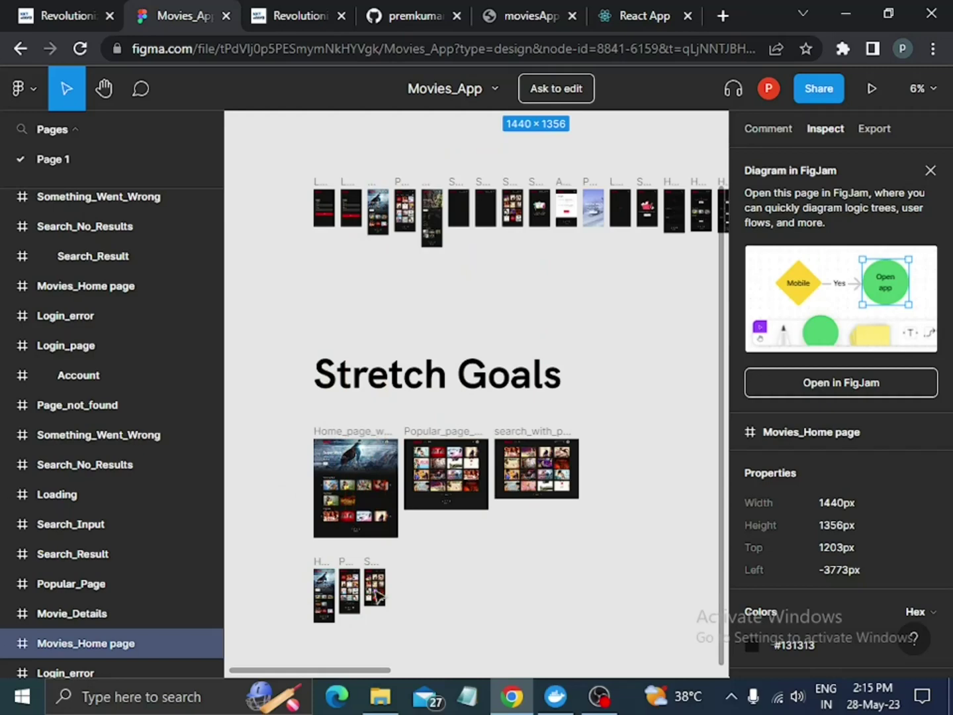
{"action": "scroll", "coordinate": [530, 632], "scroll_direction": "up", "scroll_amount": 3}
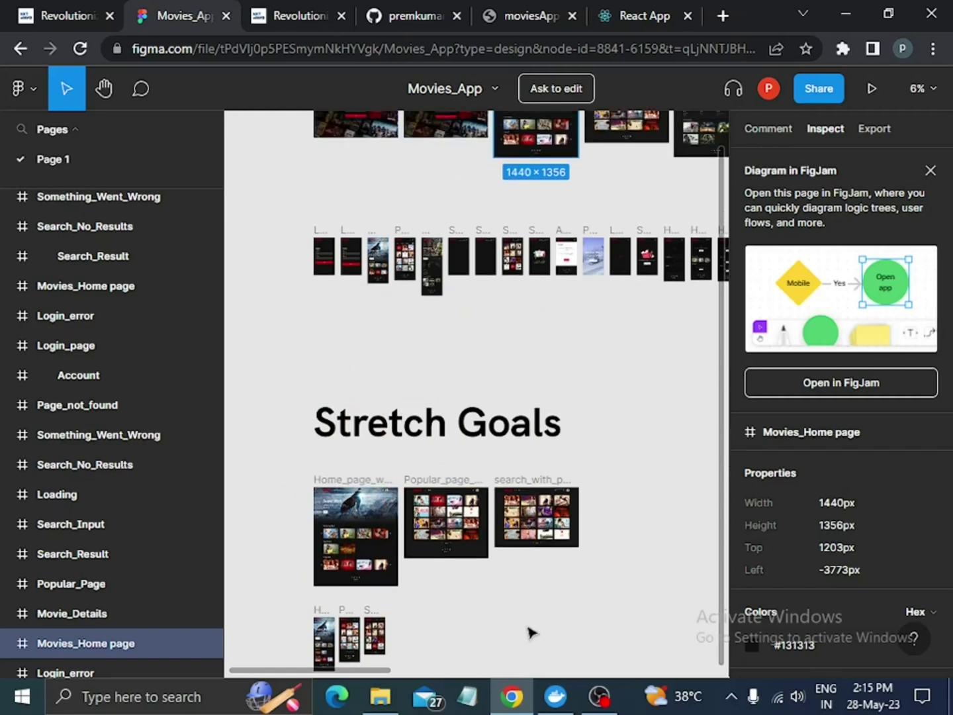
{"action": "scroll", "coordinate": [568, 462], "scroll_direction": "up", "scroll_amount": 10}
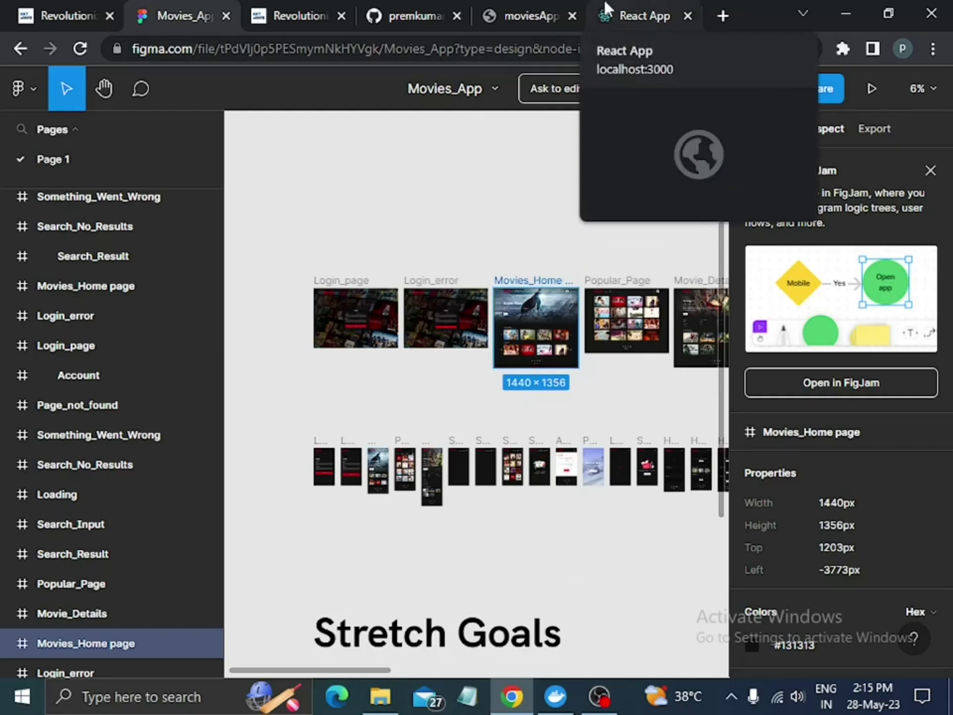
Open HomeSection/index.js in the moviesApp project and scroll through its API status and poster code.
{"action": "left_click", "coordinate": [541, 9]}
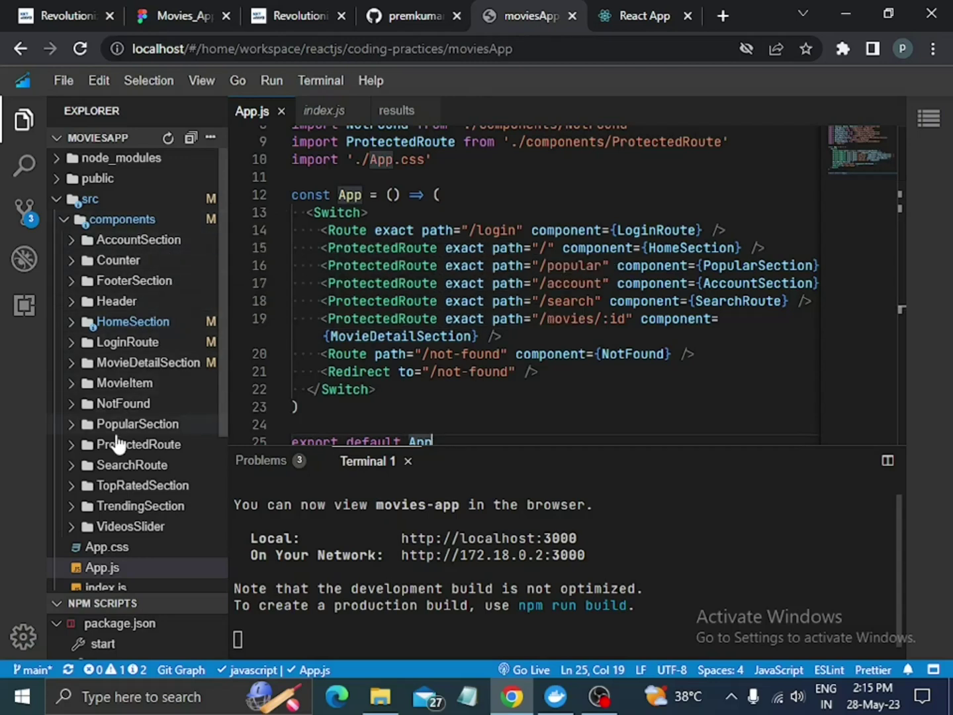
{"action": "left_click", "coordinate": [133, 322]}
{"action": "left_click", "coordinate": [121, 362]}
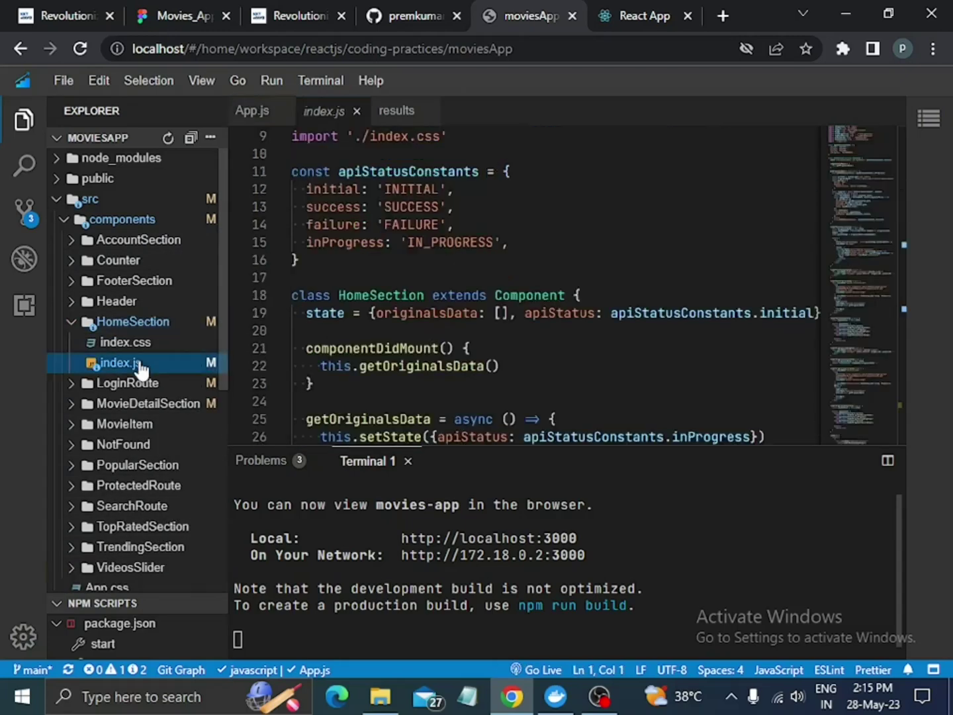
{"action": "scroll", "coordinate": [455, 306], "scroll_direction": "down", "scroll_amount": 1}
{"action": "scroll", "coordinate": [455, 306], "scroll_direction": "down", "scroll_amount": 20}
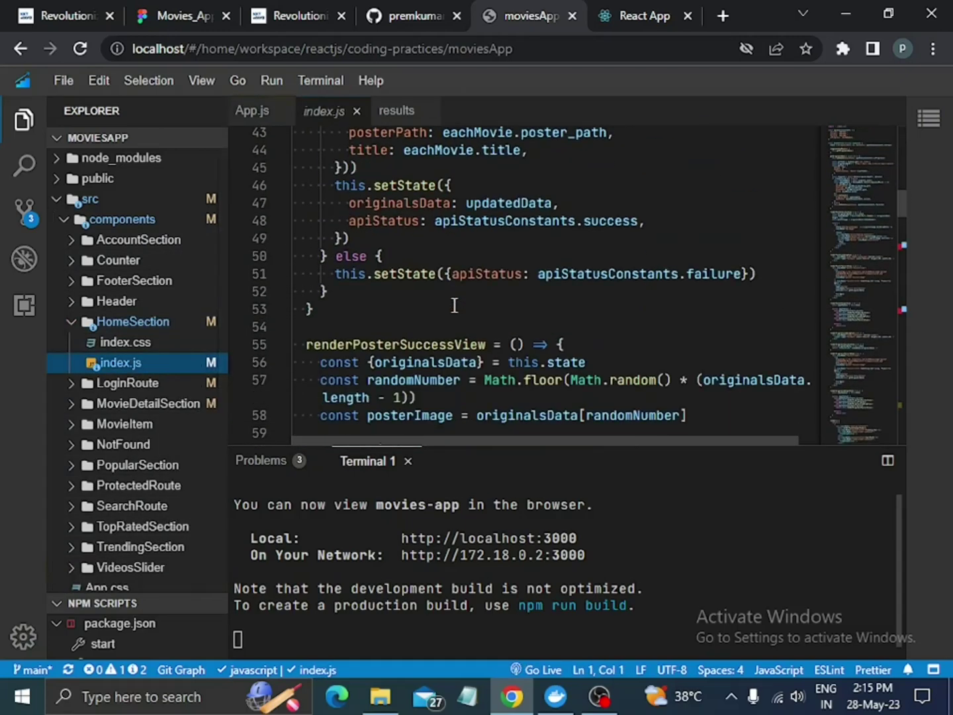
Scroll through the FooterSection component's index.js code.
{"action": "scroll", "coordinate": [143, 456], "scroll_direction": "down", "scroll_amount": 2}
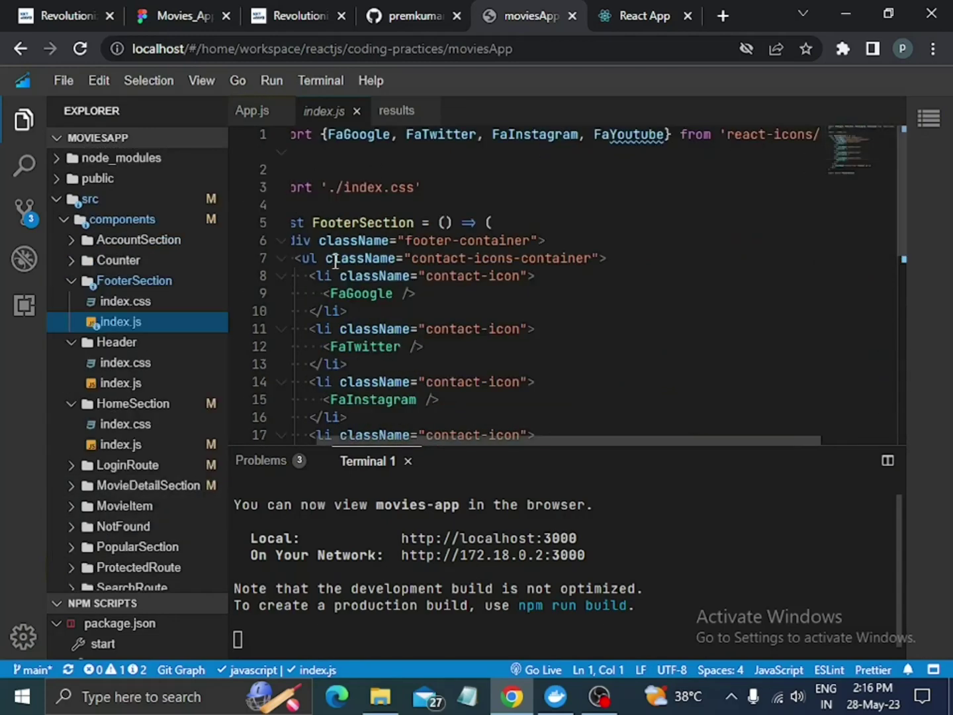
{"action": "left_click_drag", "start_coordinate": [589, 439], "coordinate": [563, 437]}
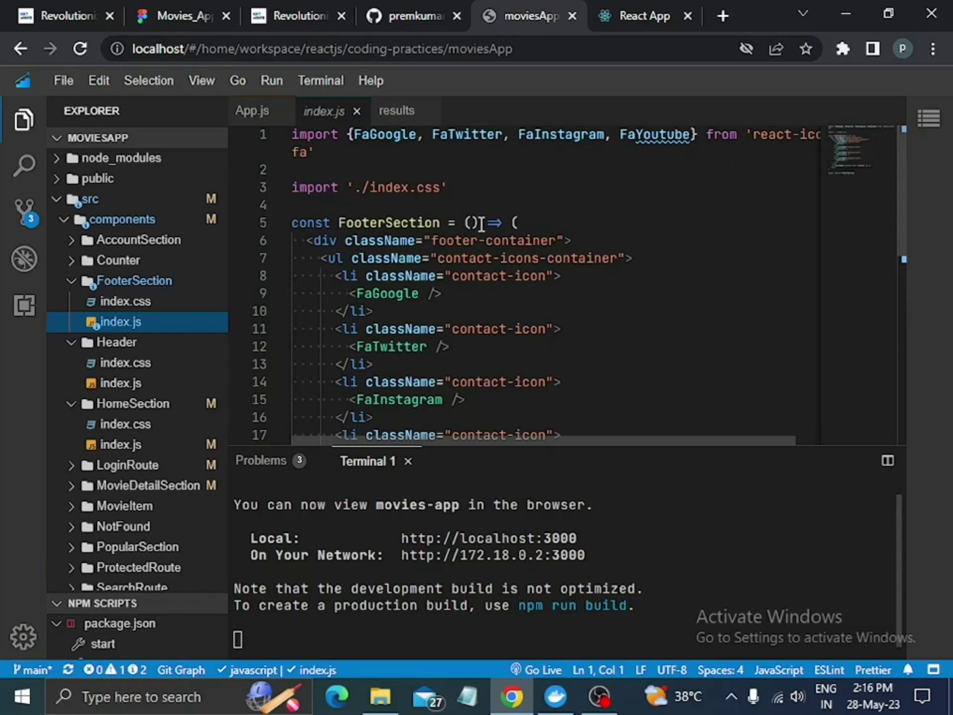
{"action": "scroll", "coordinate": [580, 311], "scroll_direction": "down", "scroll_amount": 7}
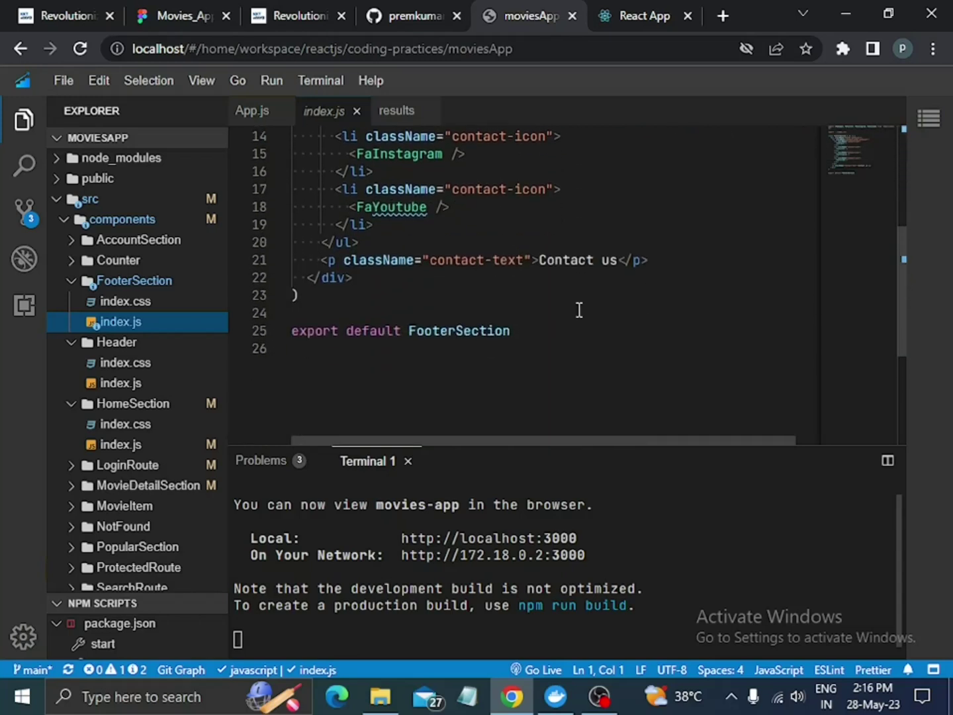
{"action": "scroll", "coordinate": [580, 309], "scroll_direction": "up", "scroll_amount": 7}
{"action": "scroll", "coordinate": [580, 310], "scroll_direction": "up", "scroll_amount": 1}
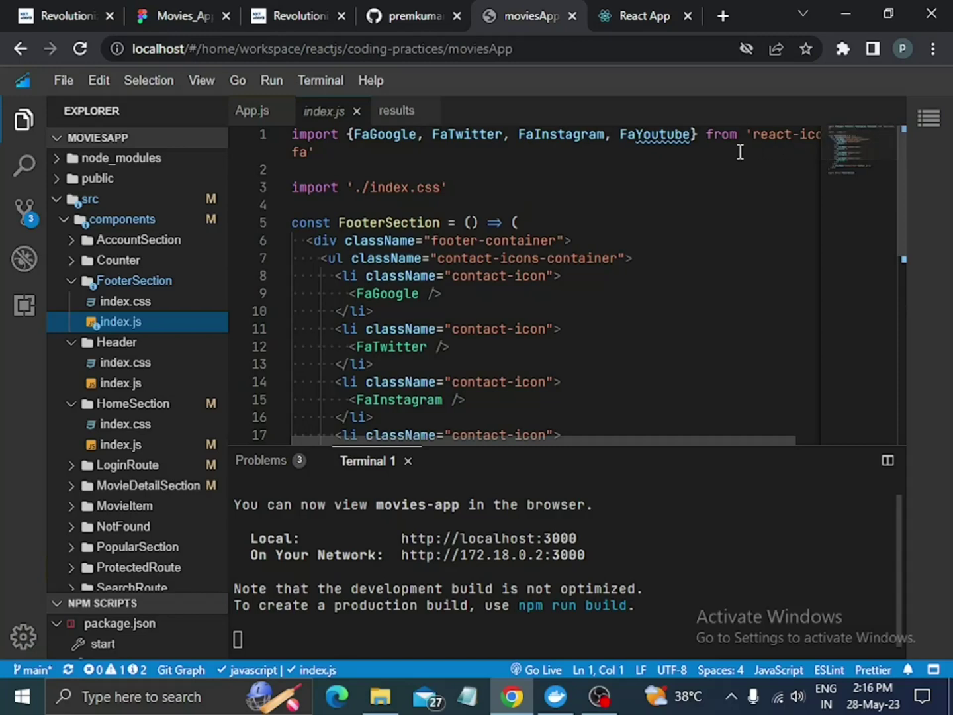
Open Header/index.js and scroll down to its onKeyDownEnter search handler and nav rendering.
{"action": "left_click", "coordinate": [154, 385]}
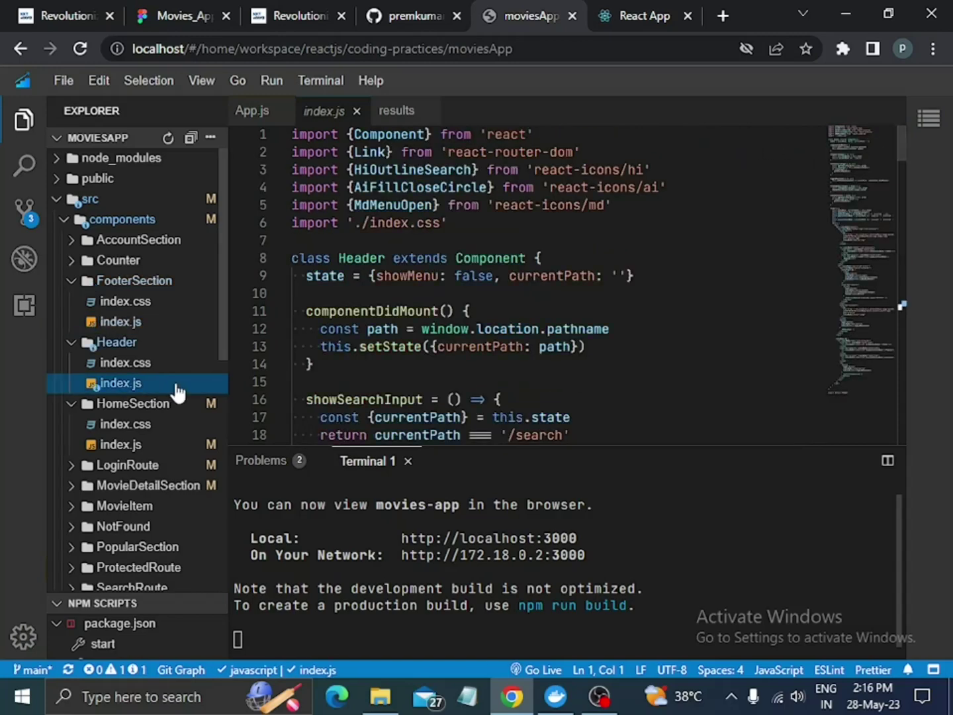
{"action": "scroll", "coordinate": [477, 351], "scroll_direction": "down", "scroll_amount": 8}
{"action": "scroll", "coordinate": [476, 351], "scroll_direction": "down", "scroll_amount": 3}
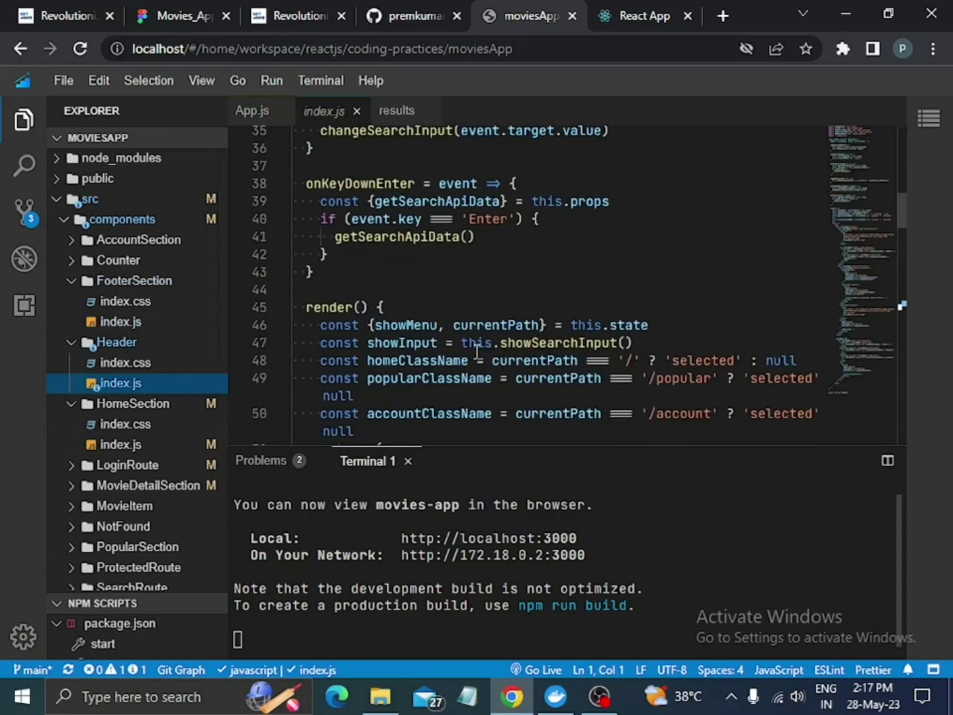